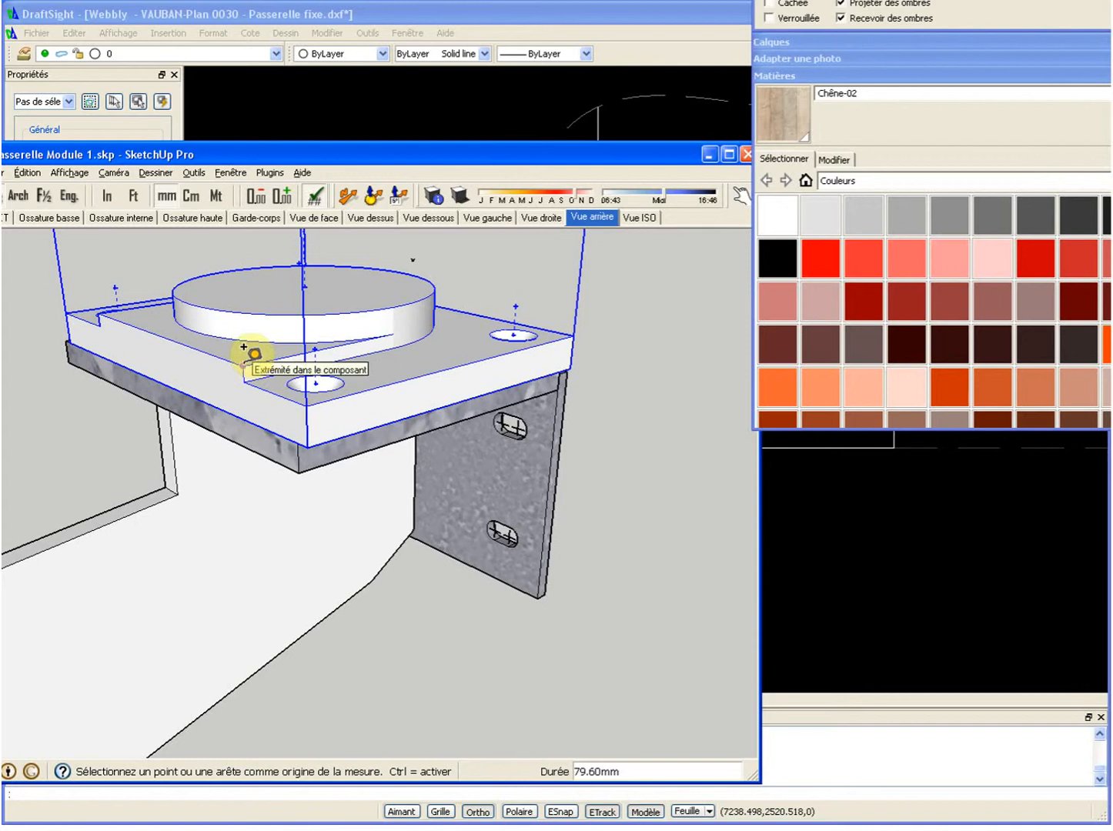
Measure the height of the round disc on the mounting plate and examine the plate from above
mouse_move(315, 322)
middle_mouse_down()
mouse_move(348, 377)
mouse_move(356, 479)
mouse_move(343, 433)
middle_mouse_up()
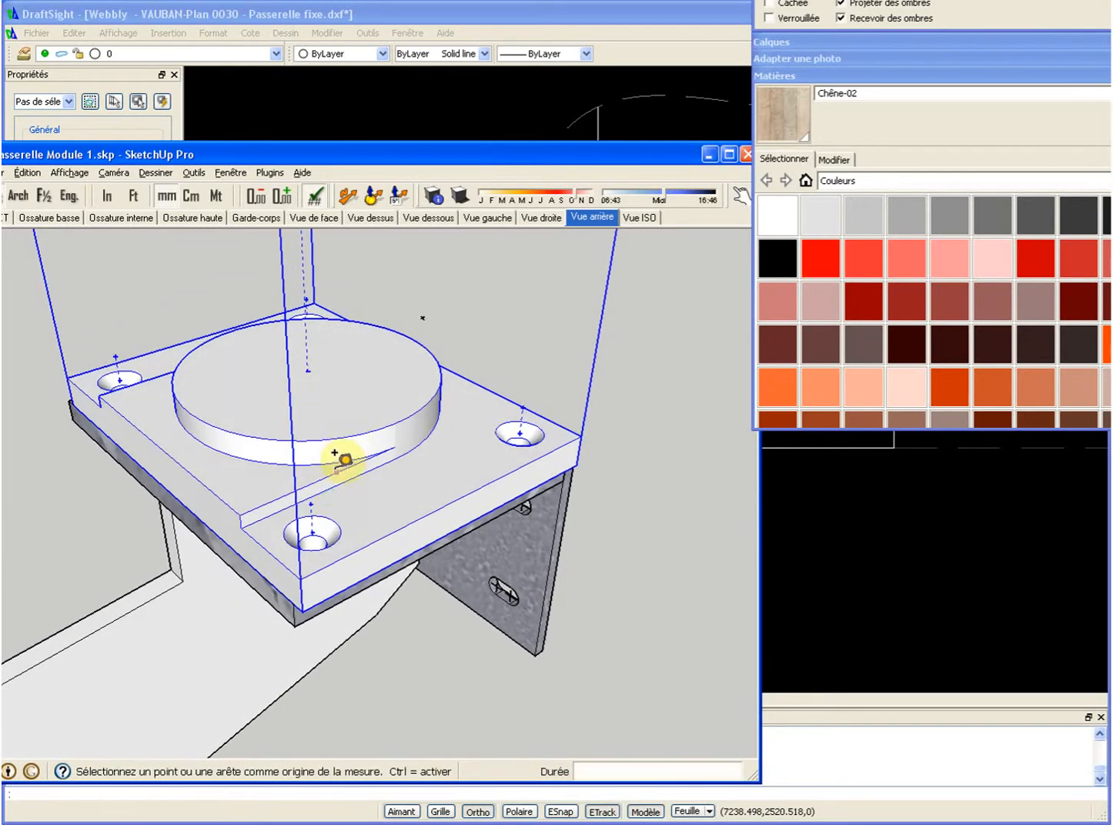
left_click(326, 463)
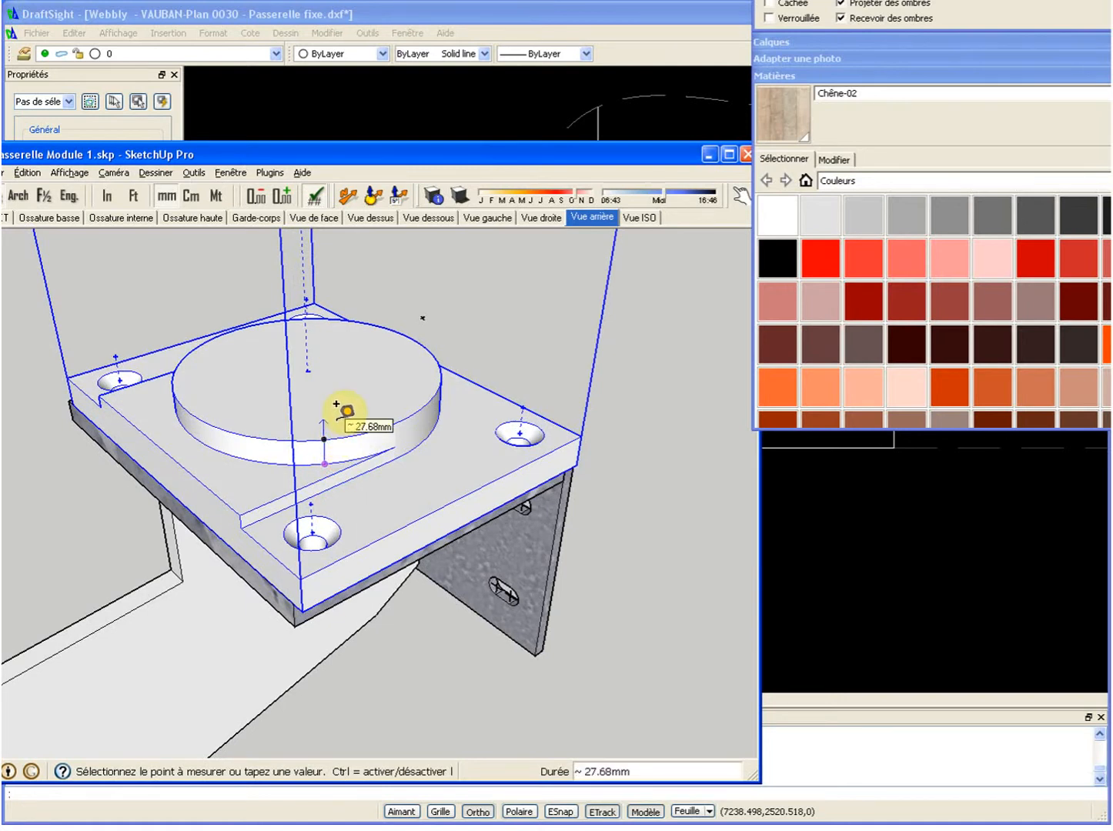
scroll(336, 405, "down", 1)
left_click(344, 372)
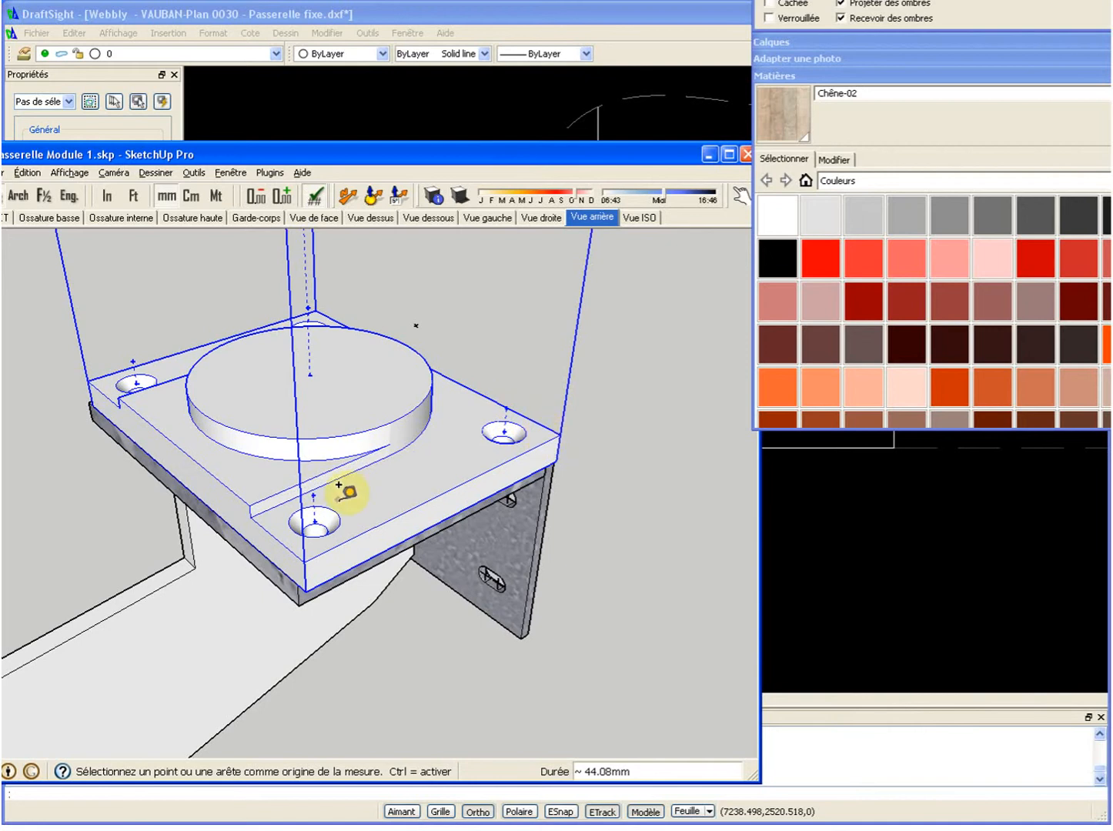
middle_click_drag(362, 497, 218, 634)
scroll(291, 502, "down", 2)
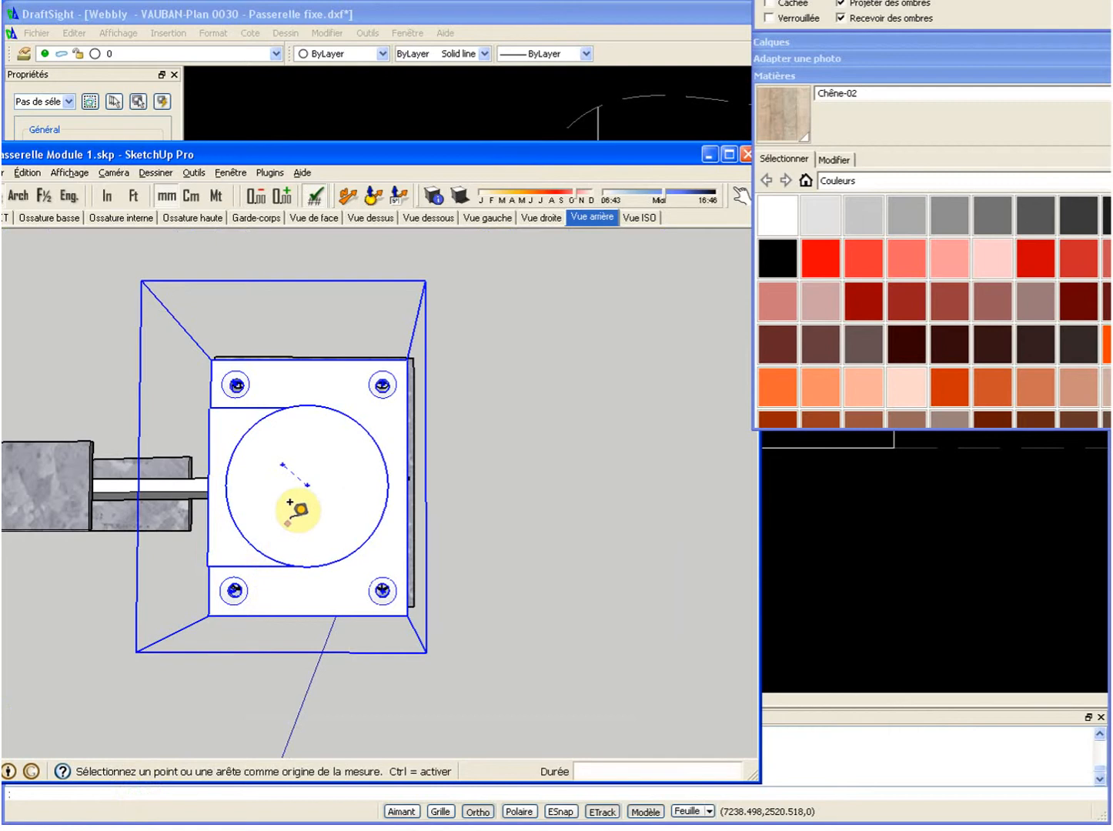
mouse_move(306, 471)
middle_mouse_down()
mouse_move(384, 514)
mouse_move(391, 505)
middle_mouse_up()
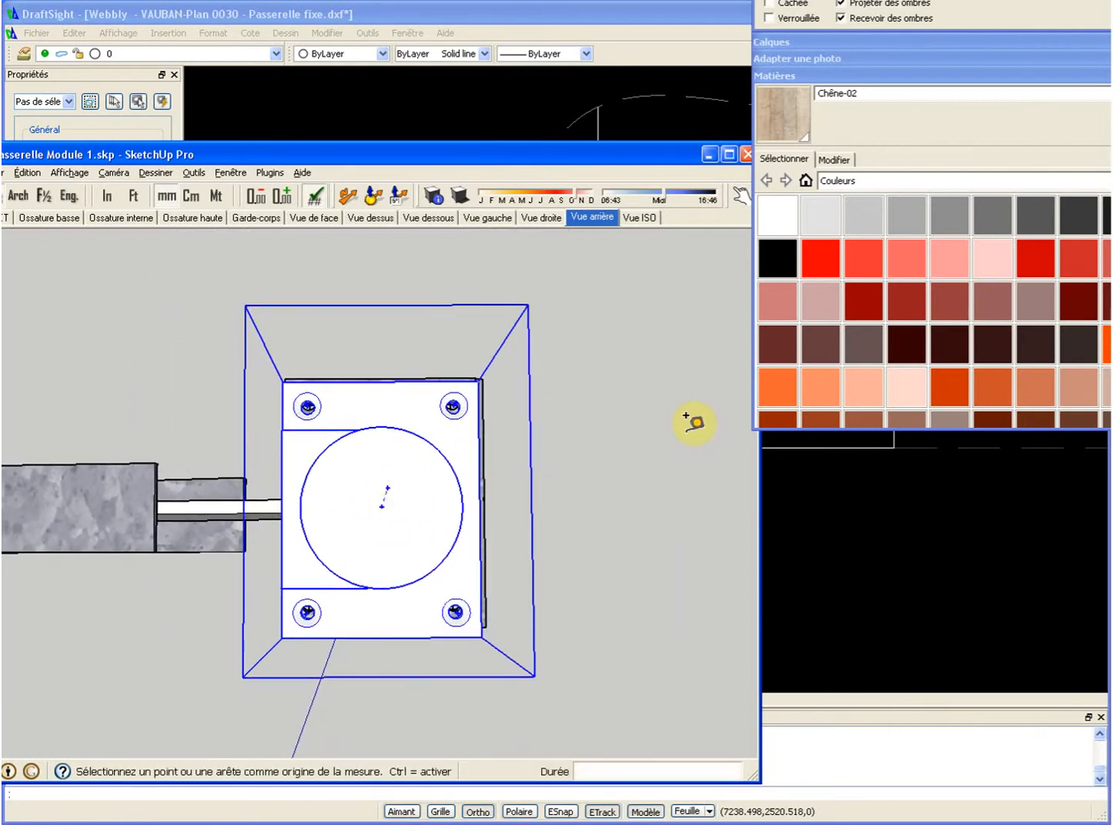
Switch to the DraftSight drawing of the footbridge and undo the last two operations
left_click(892, 524)
scroll(881, 520, "down", 3)
middle_click_drag(890, 521, 677, 531, "shift")
scroll(677, 531, "down", 2)
key("Escape")
scroll(677, 508, "down", 1)
key("ctrl+z")
key("ctrl+z")
scroll(639, 455, "down", 3)
scroll(516, 435, "down", 1)
scroll(569, 442, "up", 3)
Move the open-topped post outline and its dashed break line vertically upward by 15
middle_click_drag(569, 442, 572, 383)
type("dp")
key("Return")
left_click(351, 182)
left_click(900, 550)
key("Return")
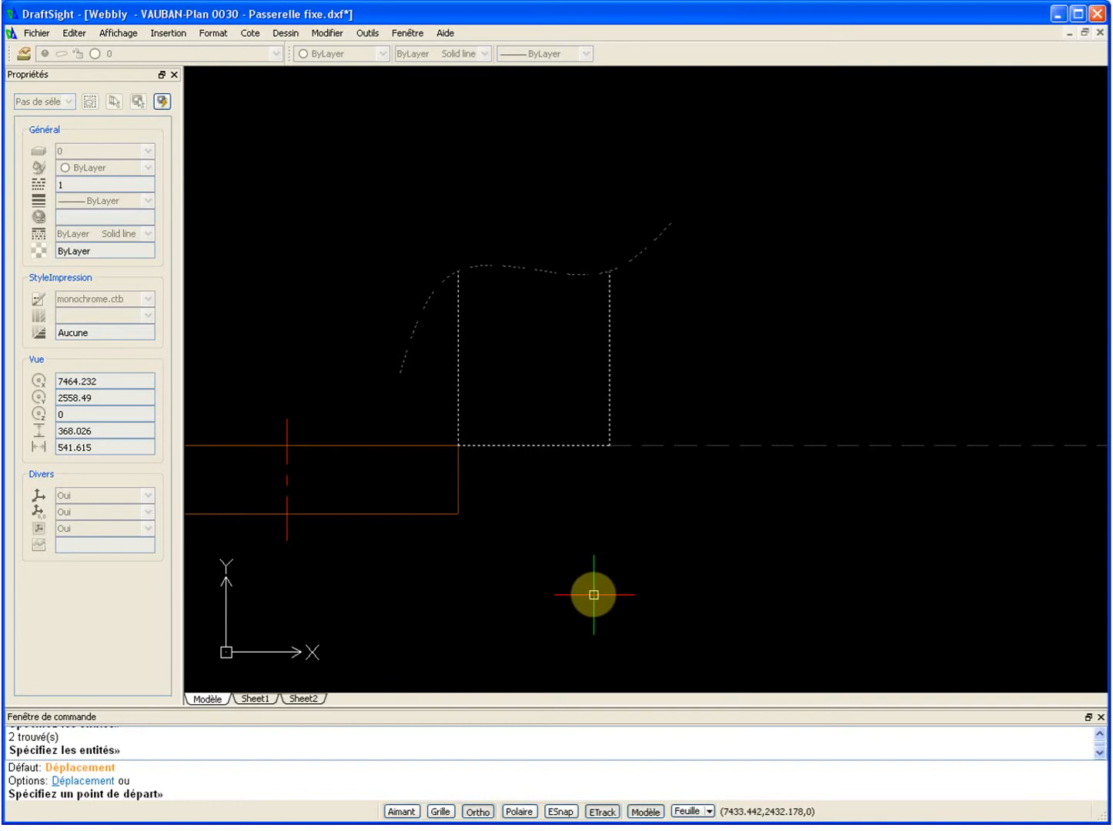
left_click(567, 595)
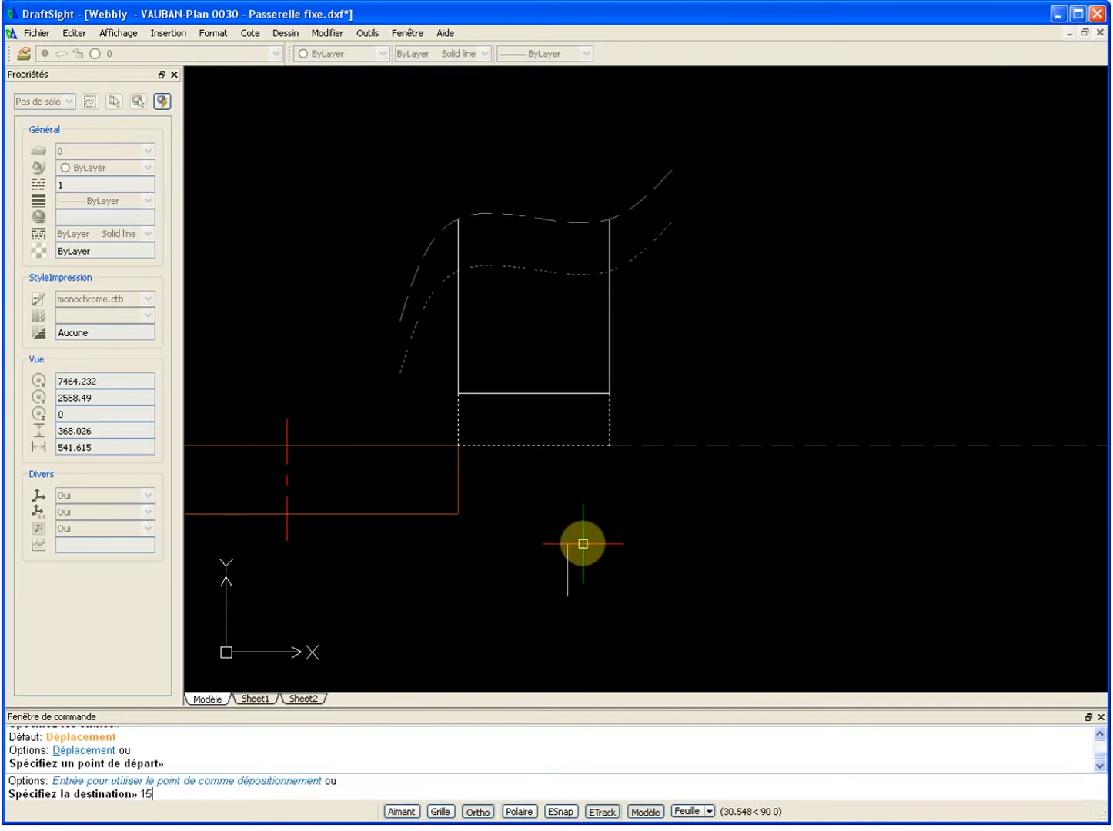
key("Return")
Draw a rectangle 200 wide and 260 high in the free area beside the post outline
scroll(581, 543, "down", 2)
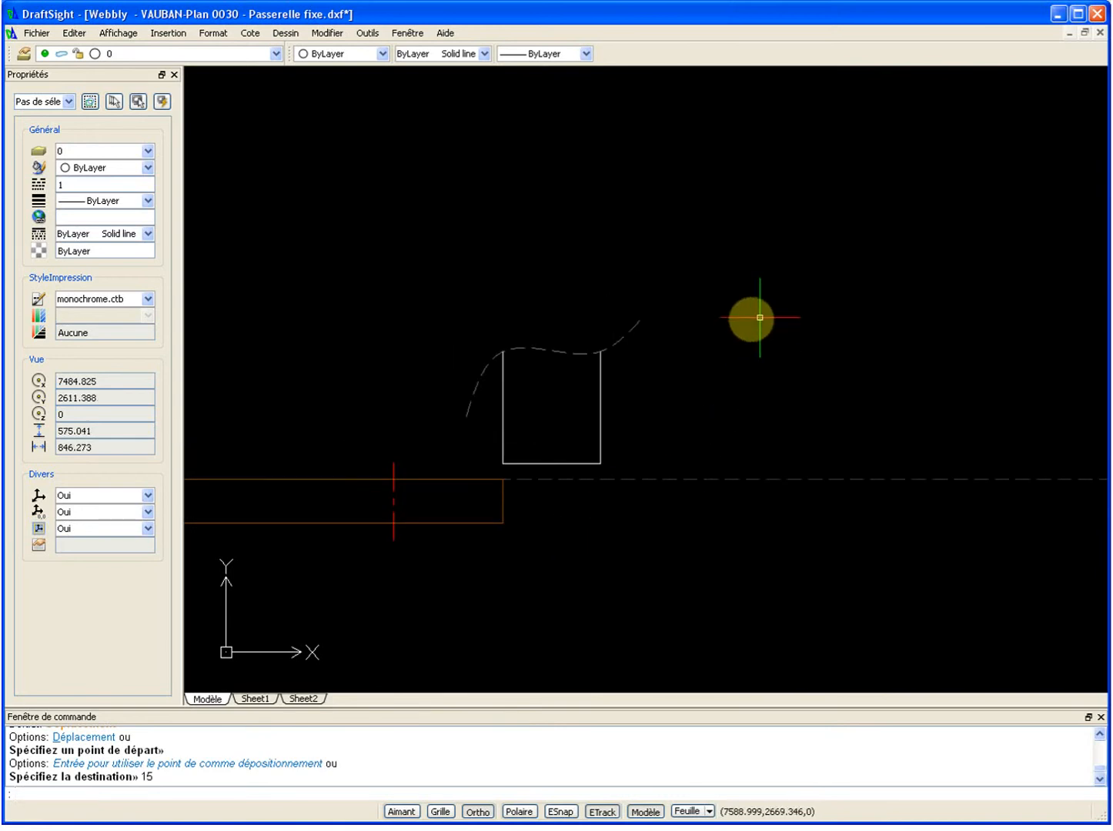
type("rc")
key("Return")
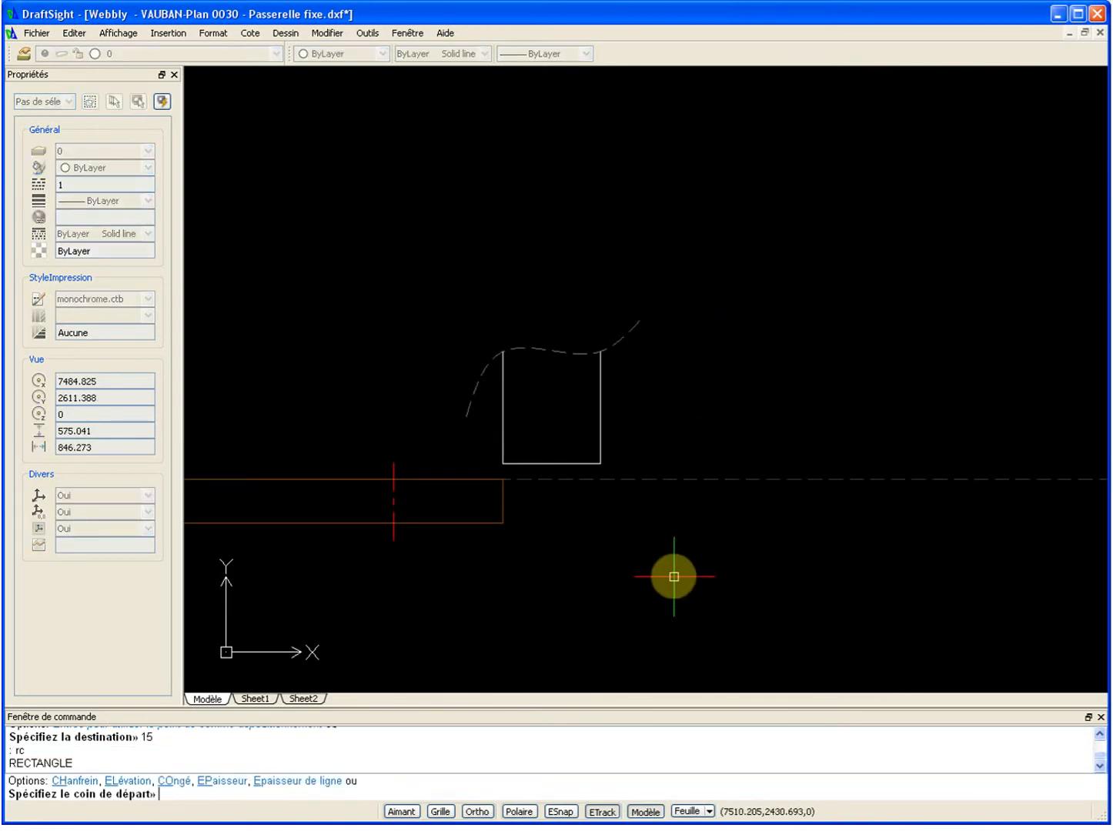
left_click(674, 577)
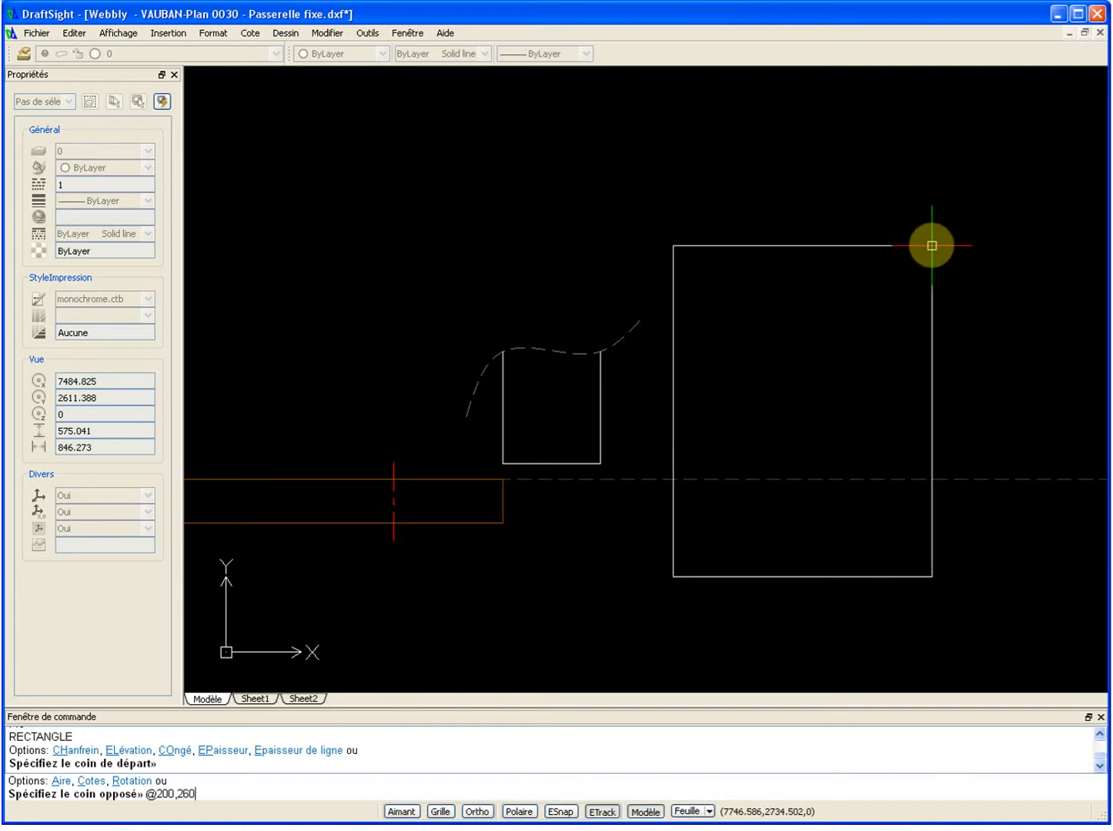
key("Return")
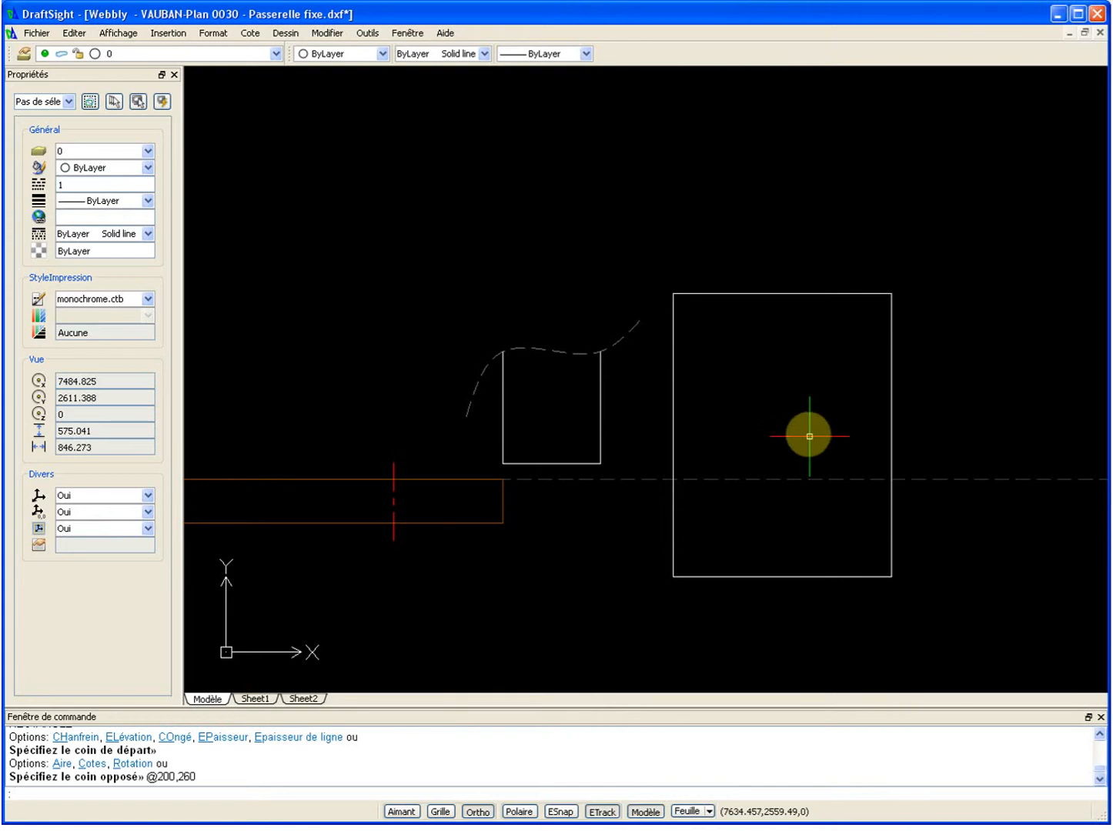
Draw a circle with a radius of 80 inside the new rectangle
type("c")
key("Return")
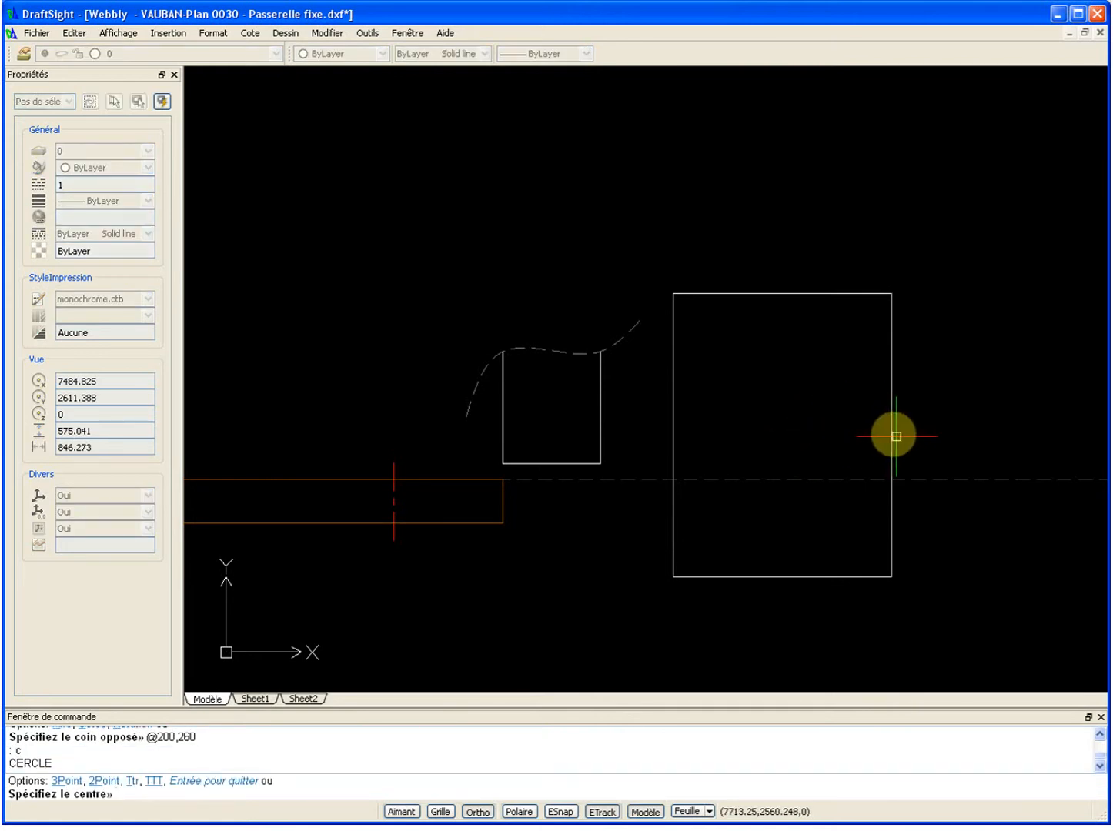
left_click(781, 422)
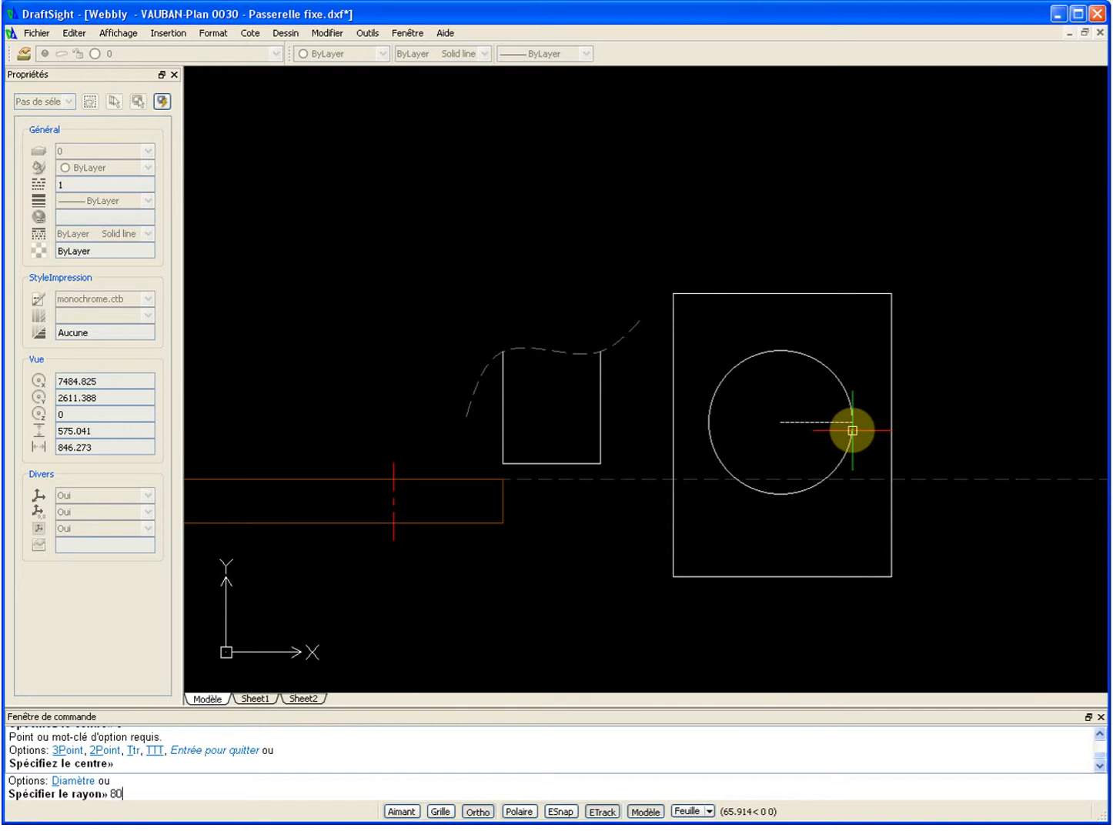
key("Return")
Move the large circle's centre onto the rectangle's lower edge, near its middle
left_click(801, 341)
left_click(783, 429)
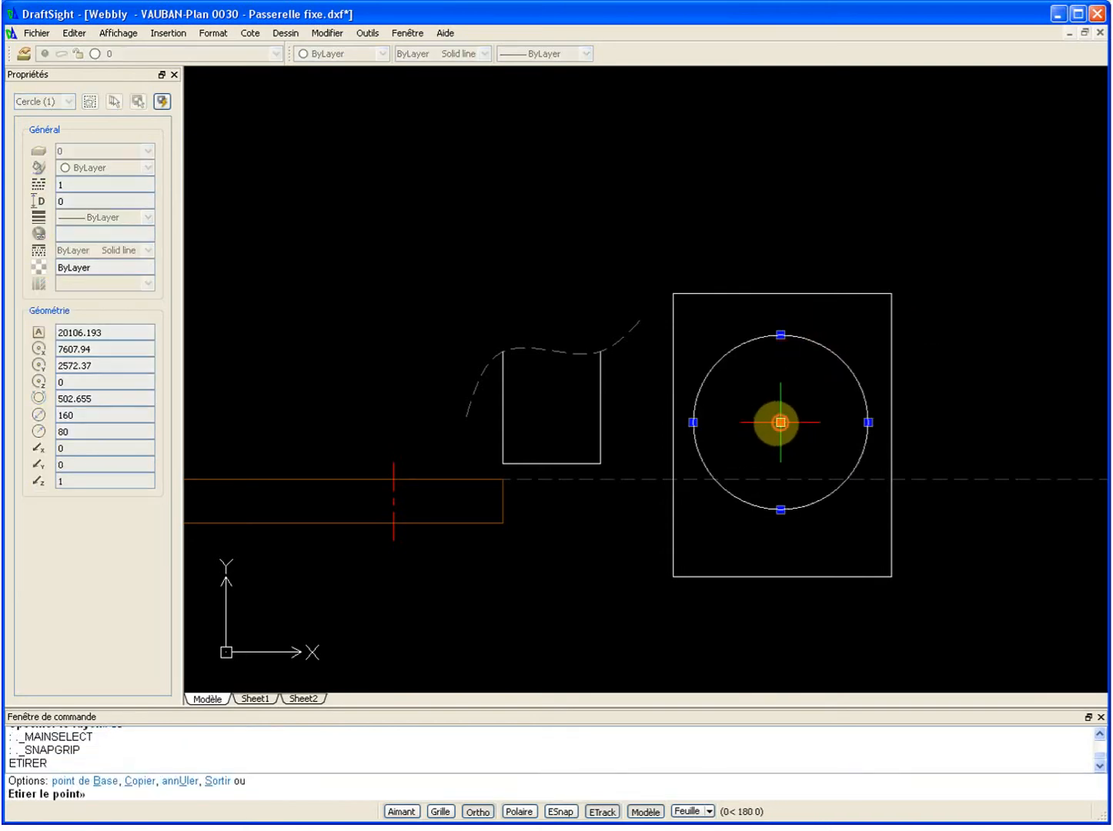
left_click(675, 434)
left_click(674, 434)
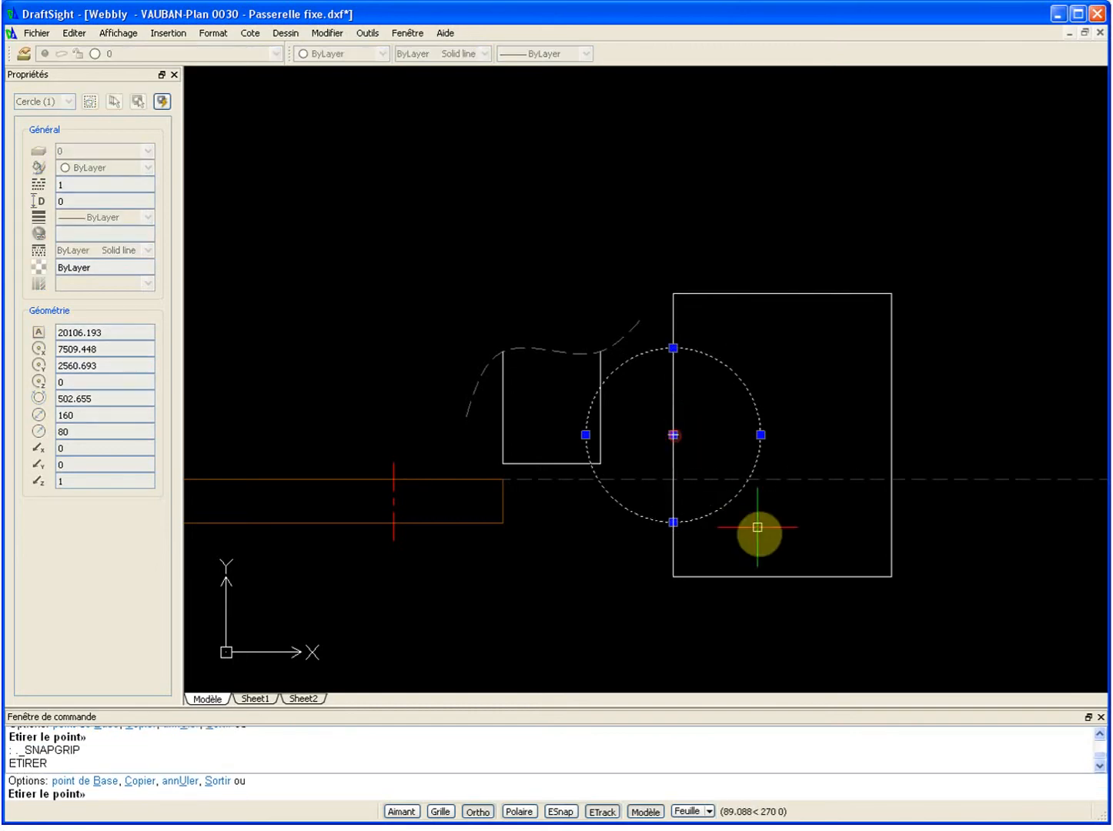
left_click(787, 577)
left_click(788, 577)
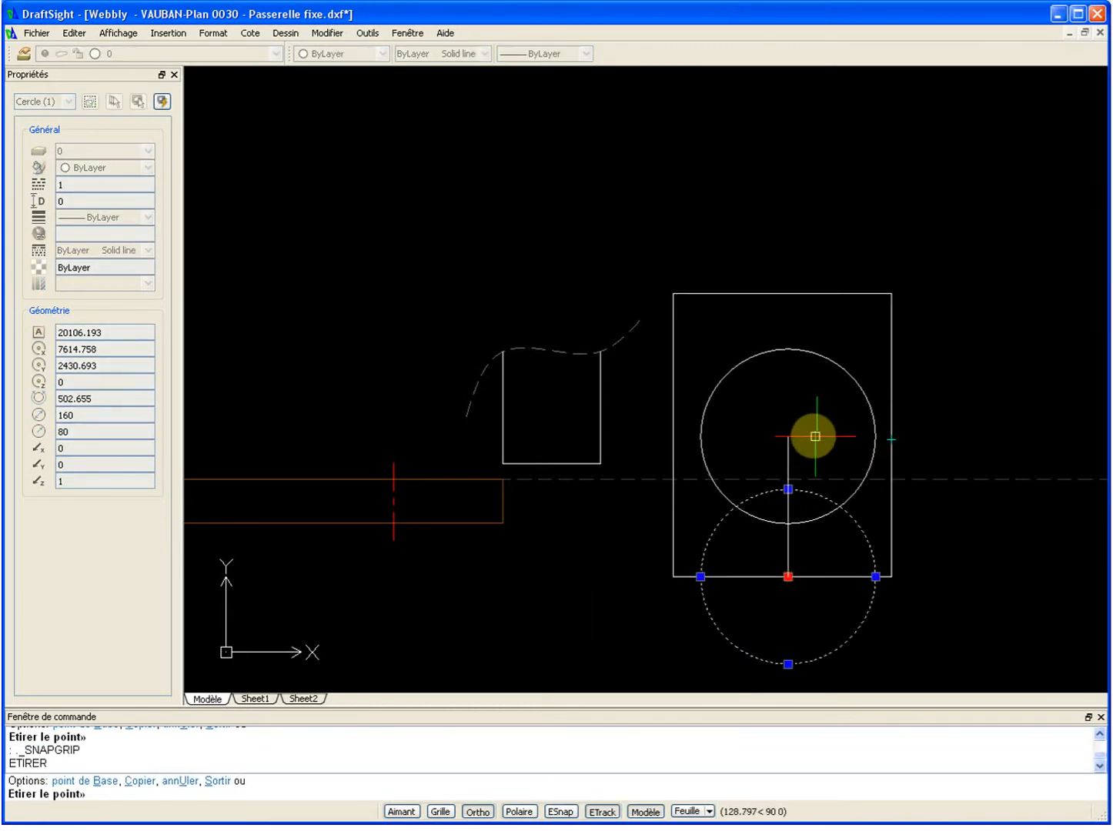
key("Escape")
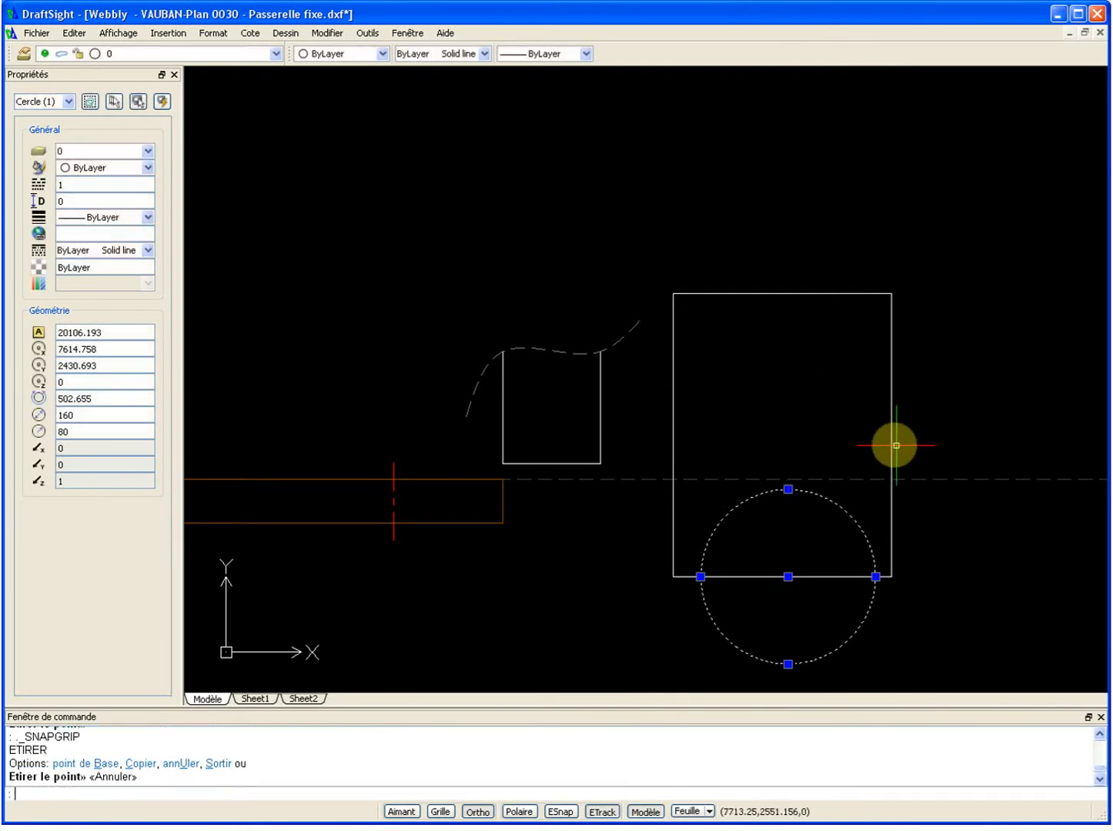
Draw a horizontal centre line from the midpoint of the rectangle's right edge to just beyond its left edge
type("l")
key("Return")
left_click(891, 434)
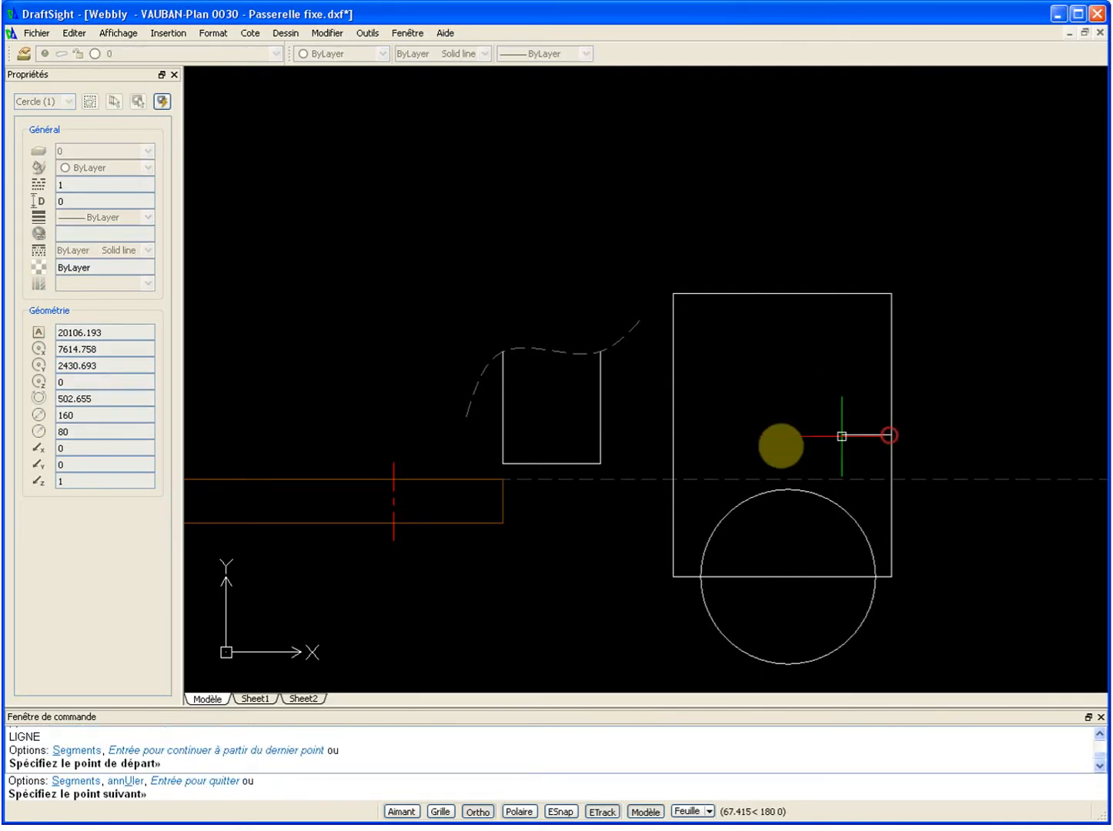
left_click(673, 434)
left_click(652, 435)
key("Escape")
Move the large circle's centre straight up onto the rectangle's horizontal centre line
left_click(834, 510)
left_click(817, 531)
left_click(784, 571)
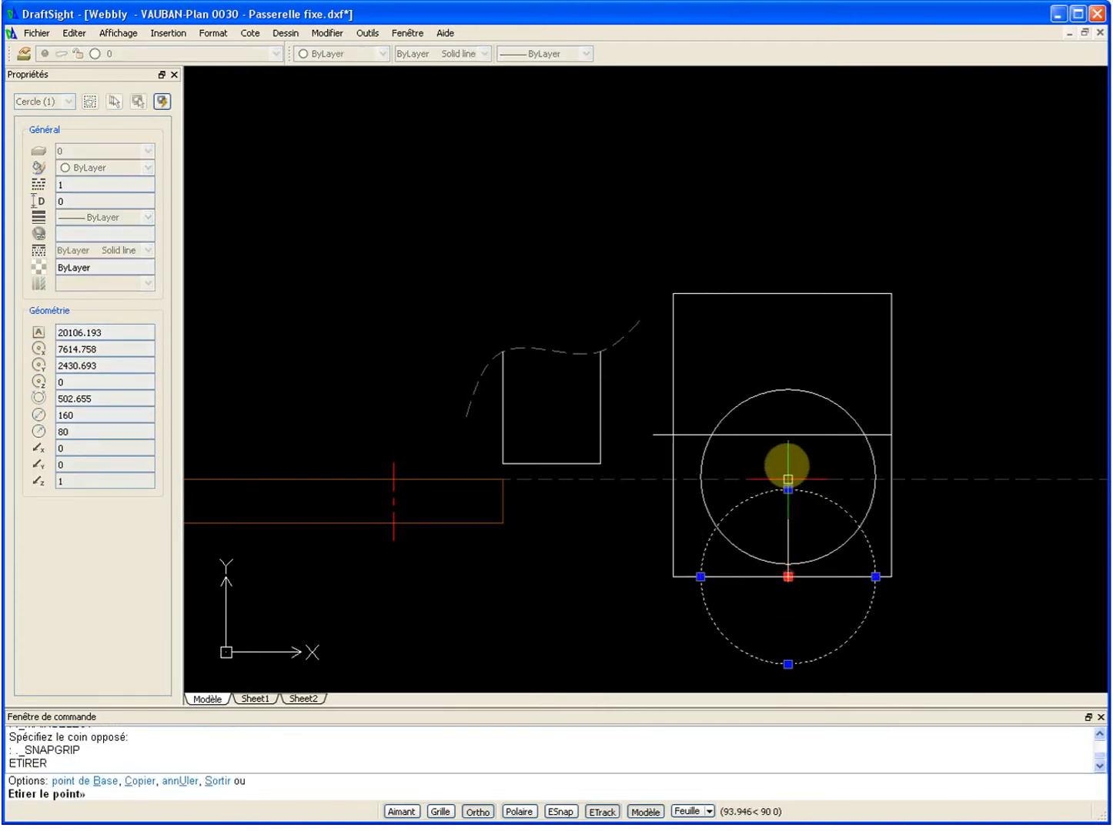
left_click(788, 435)
key("Escape")
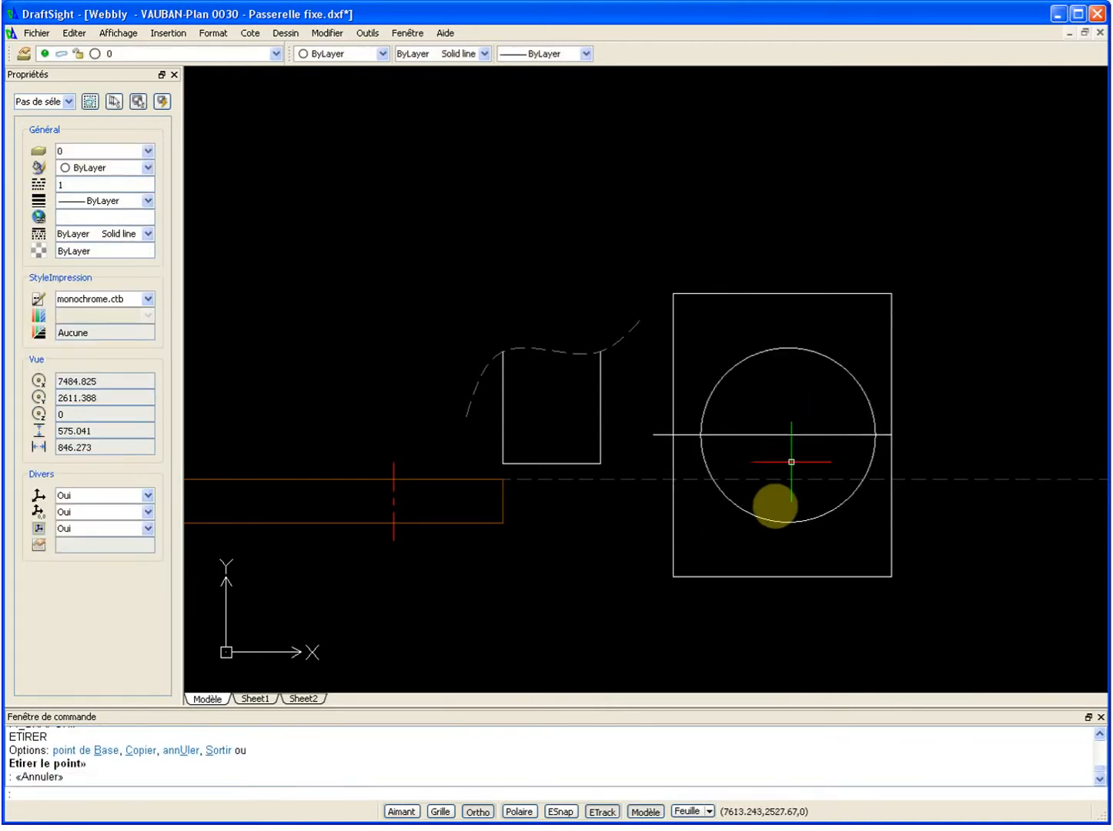
Draw a circle with a radius of 7 centred on the rectangle's lower-left corner
type("c")
key("Return")
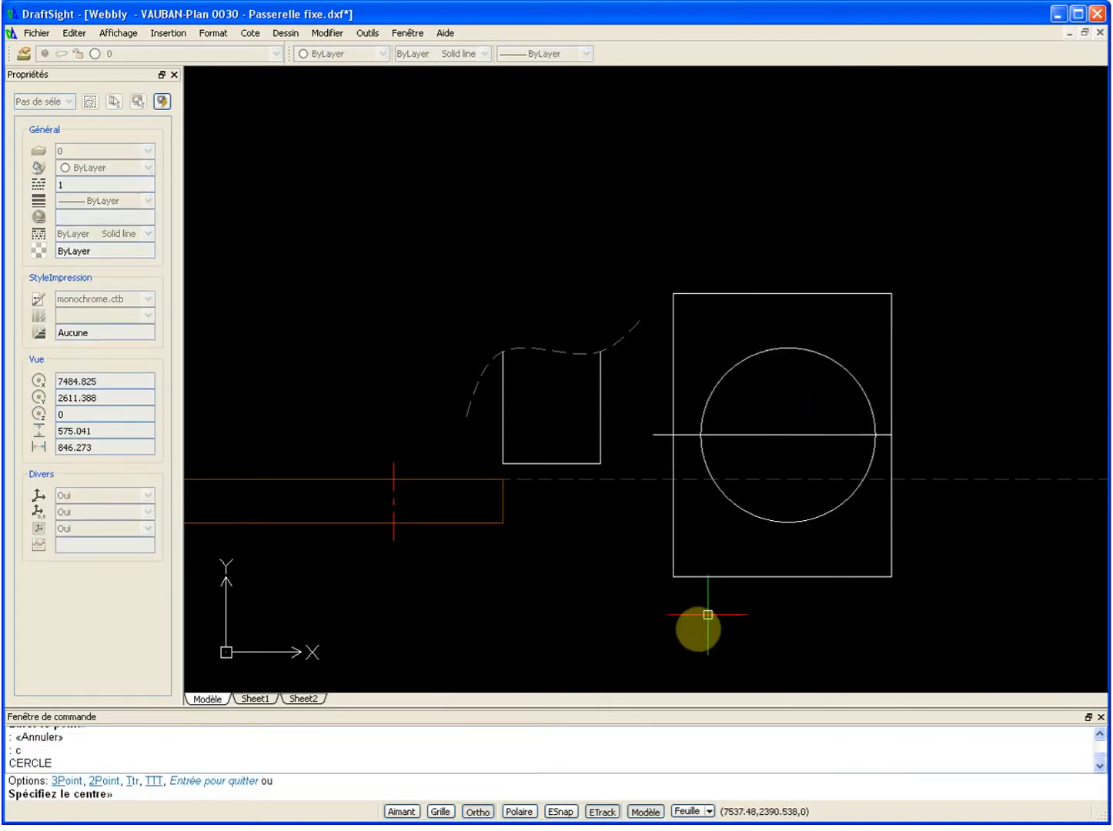
left_click(673, 576)
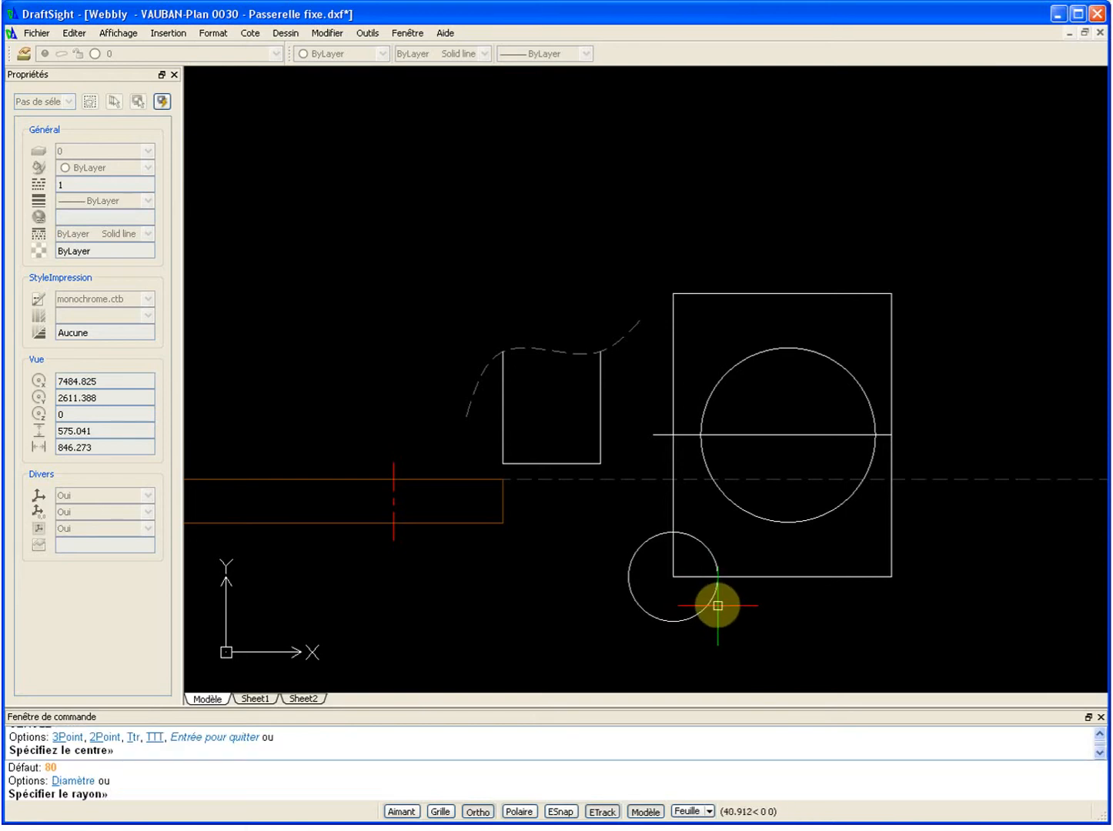
type("7")
key("Return")
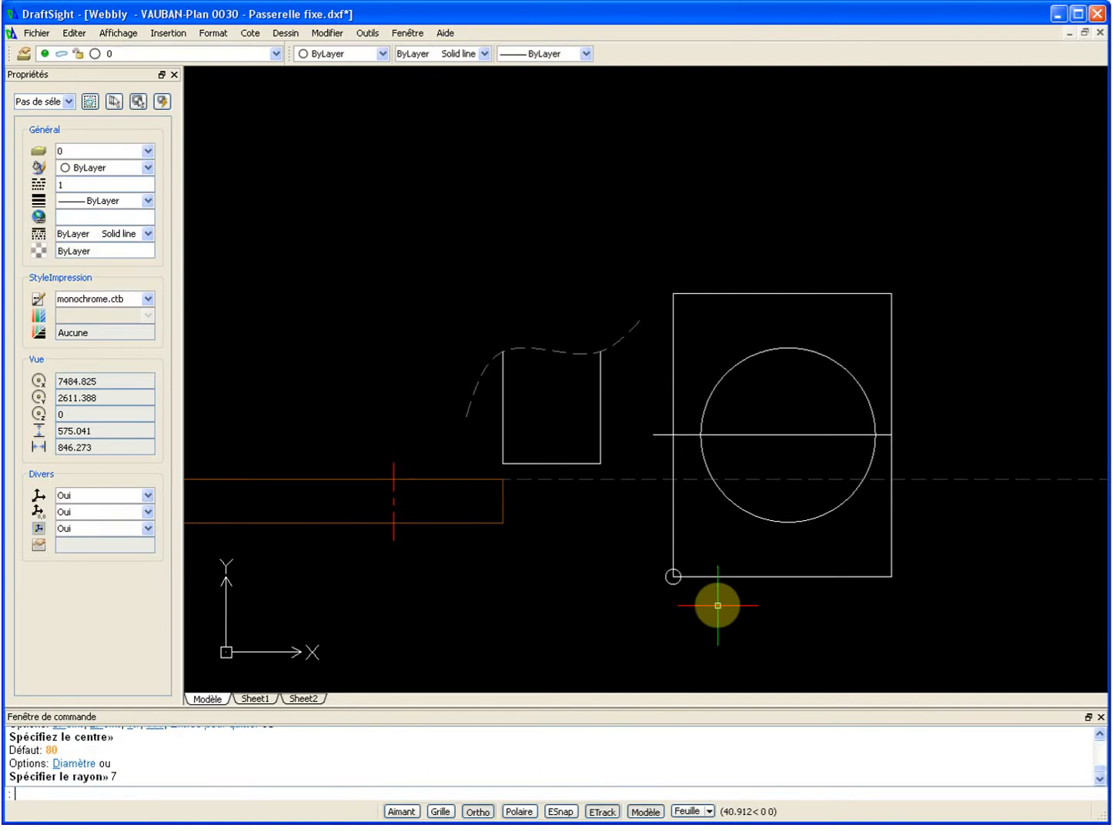
Move the small corner circle vertically upward by 25
scroll(668, 582, "up", 3)
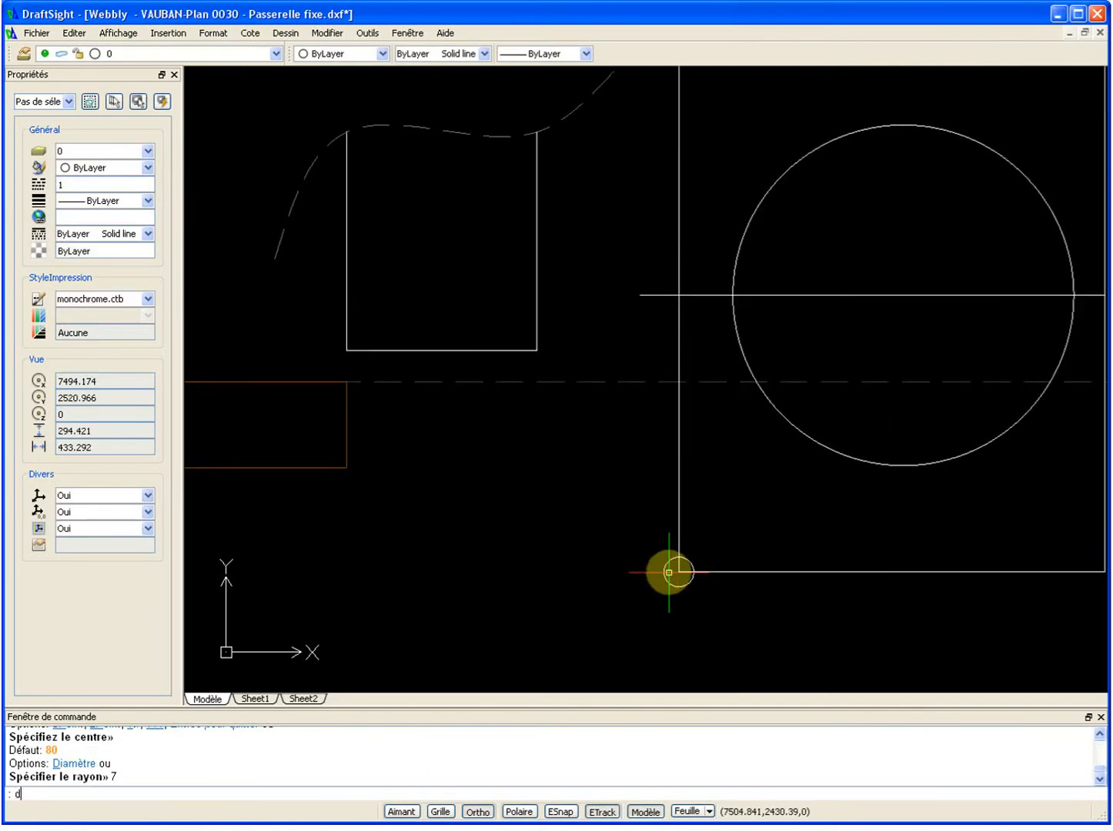
key("Return")
left_click(689, 583)
key("Return")
left_click(735, 626)
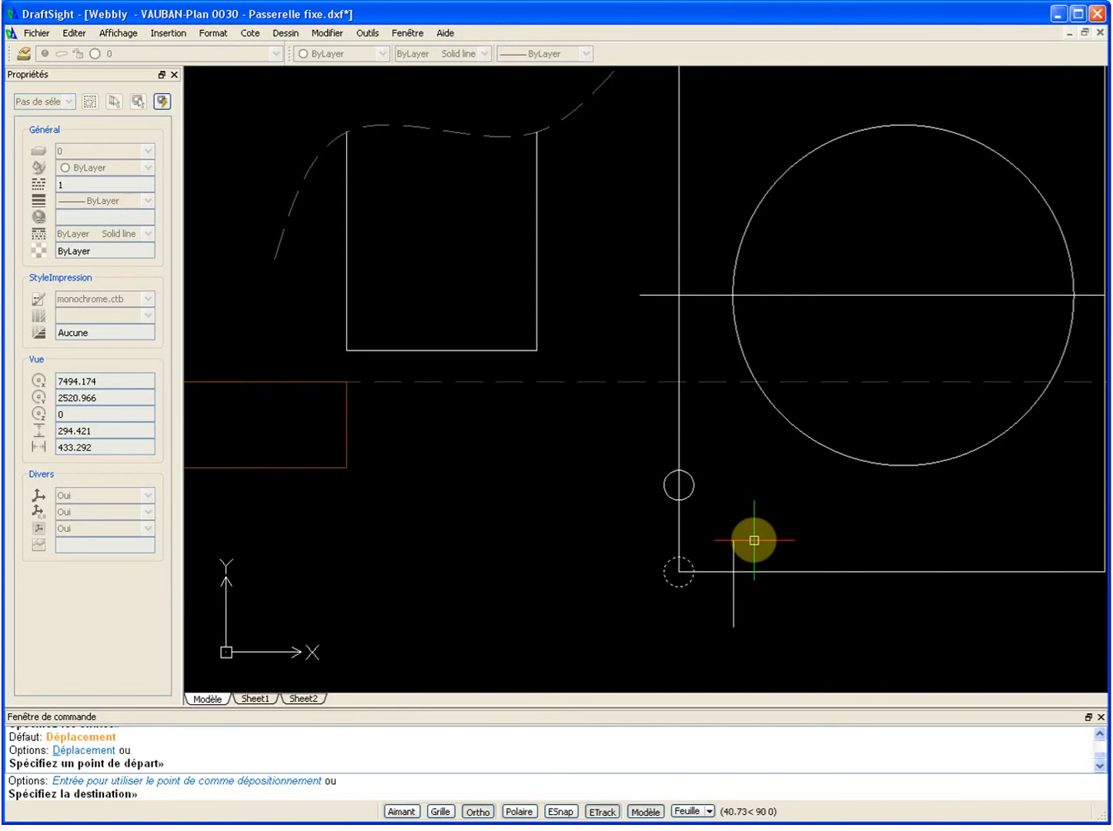
key("Return")
Move the small circle horizontally by 25 into the rectangle
key("Return")
left_click(637, 480)
left_click(728, 541)
key("Return")
left_click(720, 522)
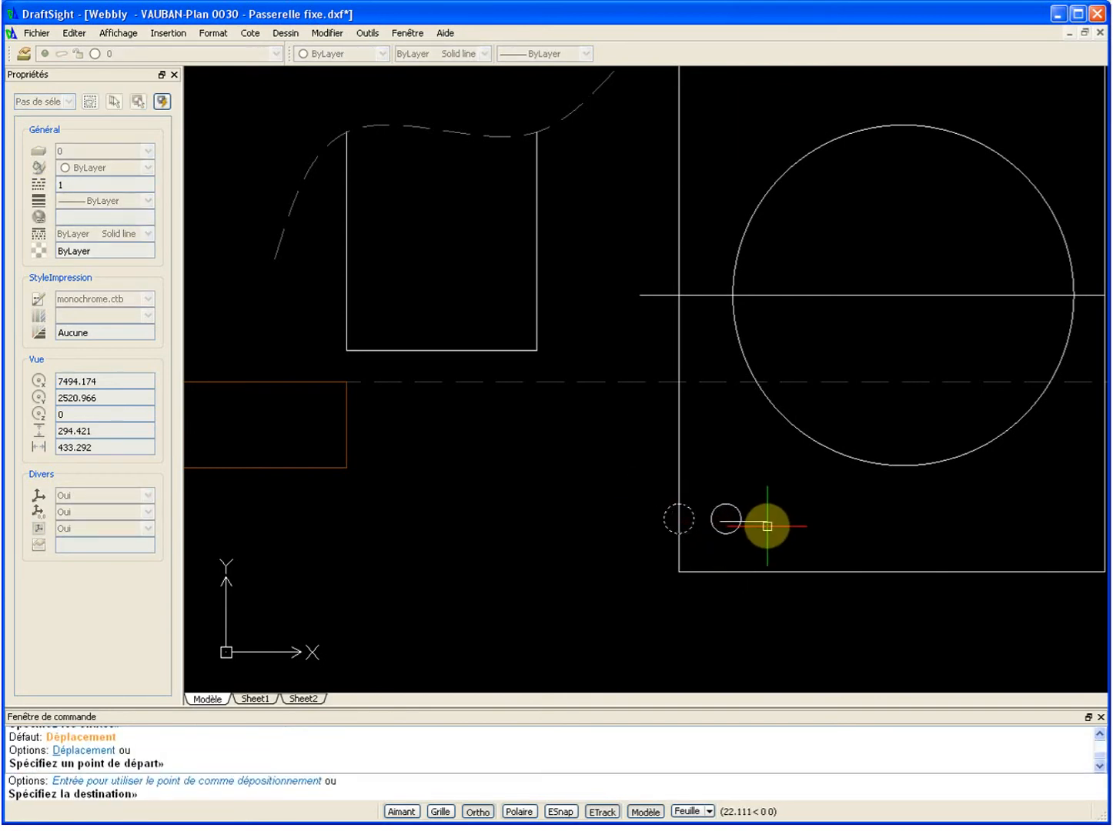
key("Escape")
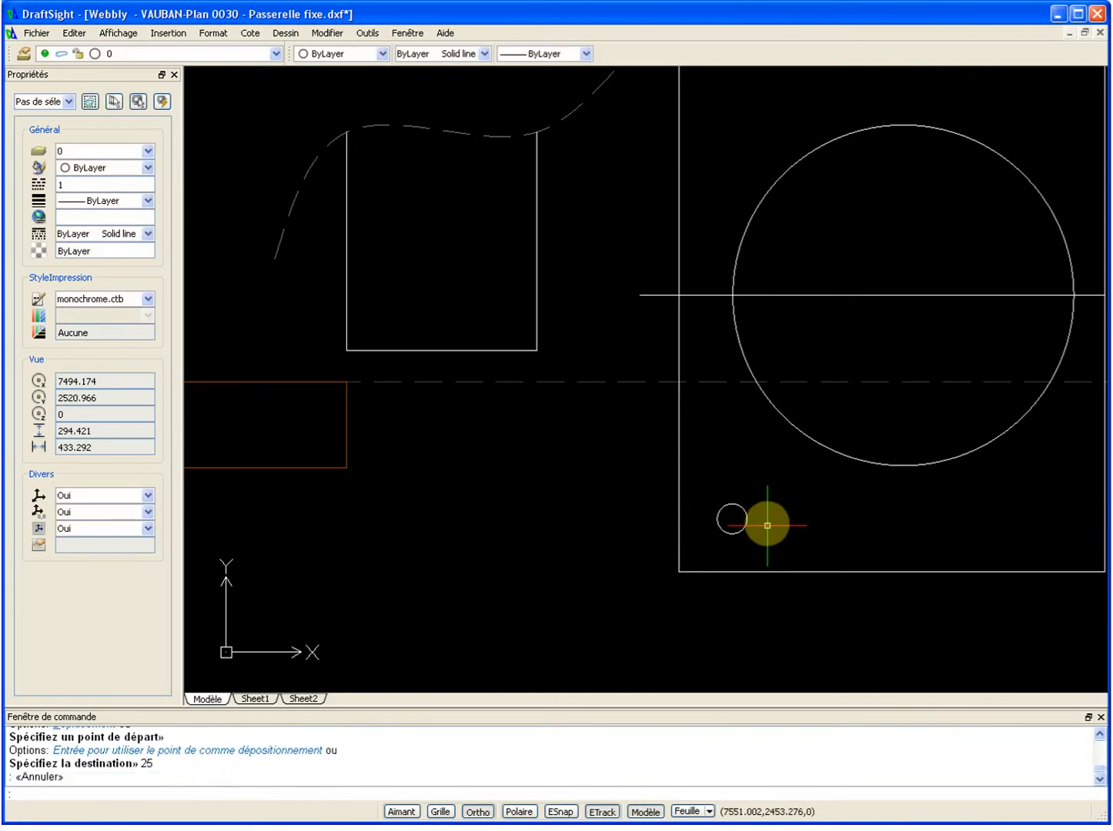
Draw a concentric circle with a radius of 10 around the small hole circle
type("c")
key("Return")
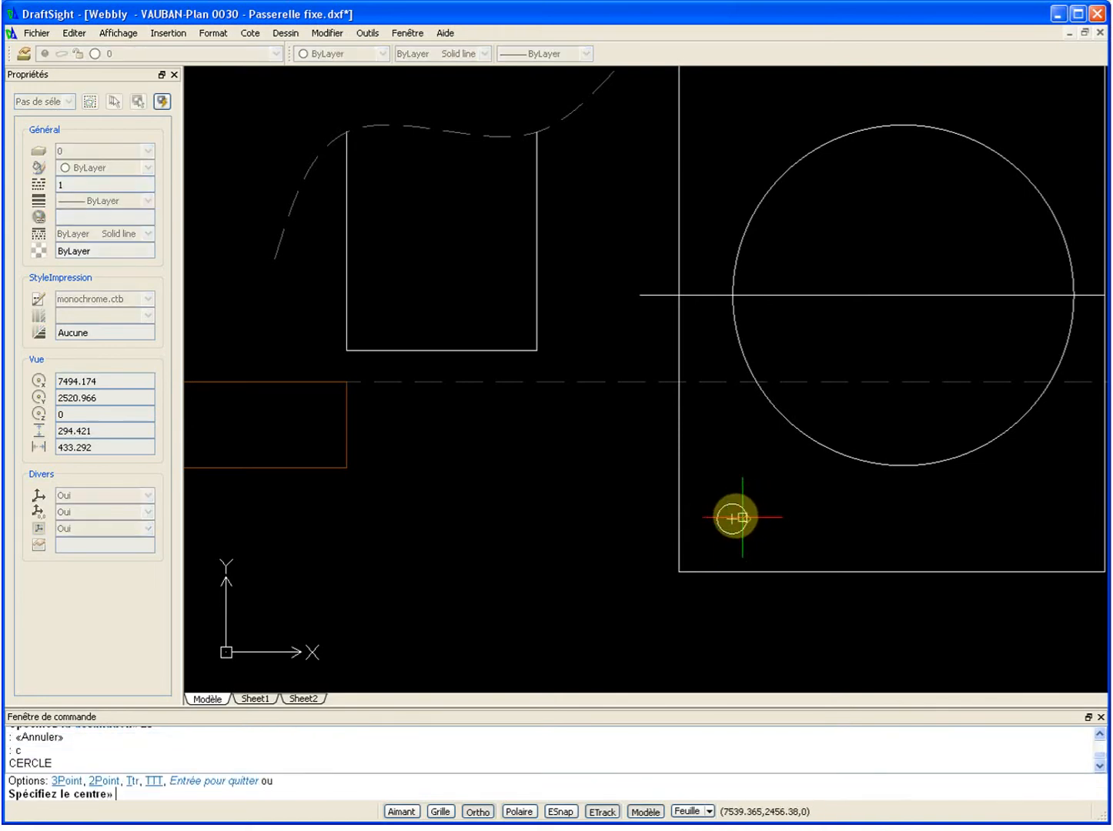
left_click(731, 519)
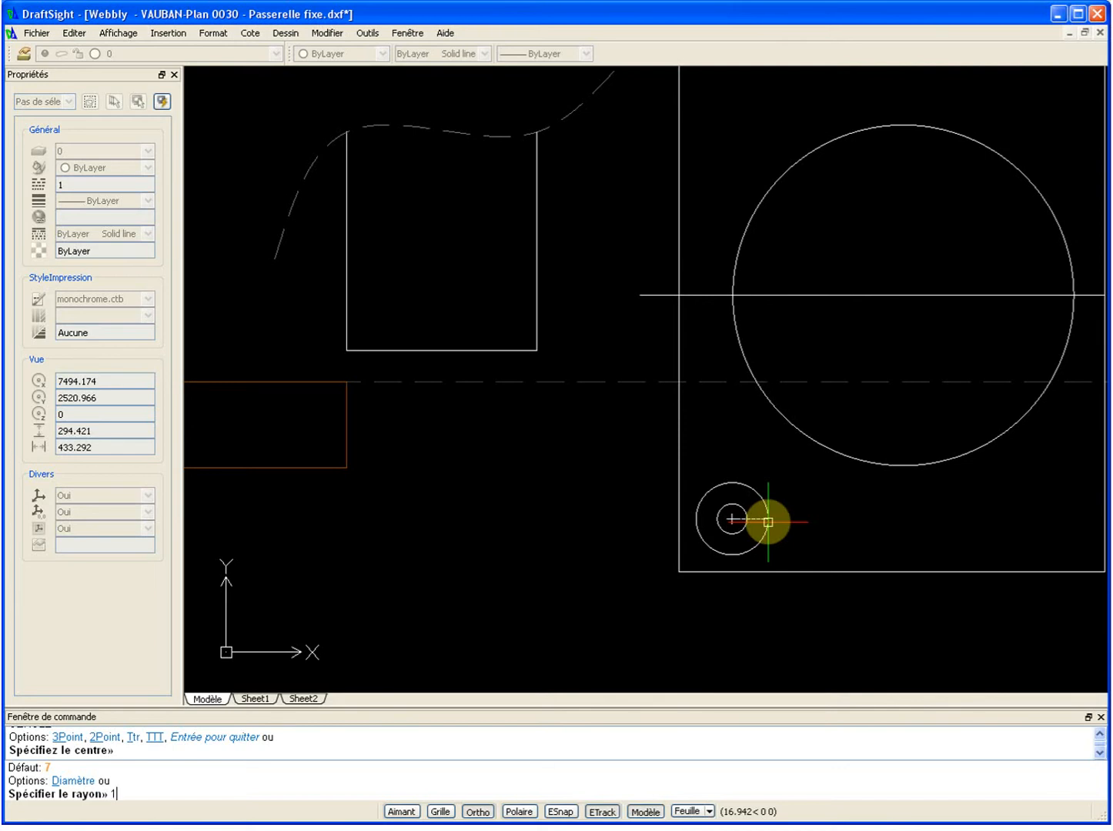
key("Return")
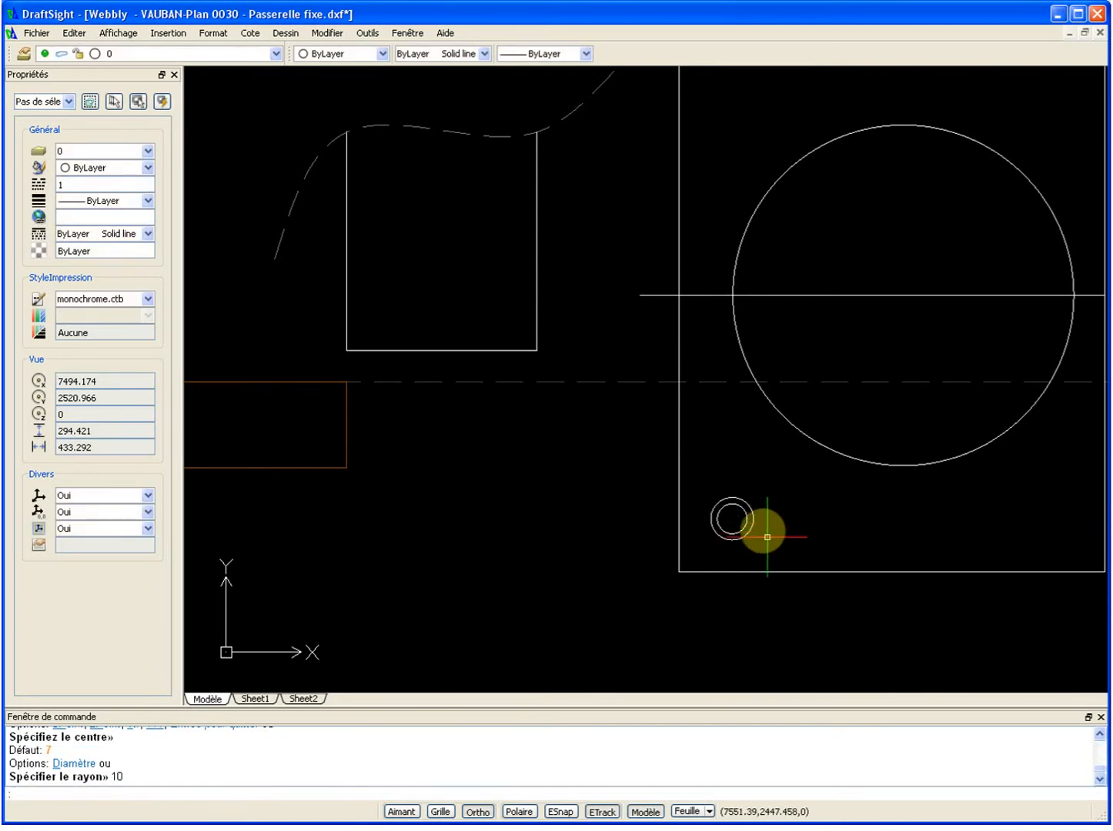
Set the radius of the outer circle around the small hole to 15
left_click(752, 520)
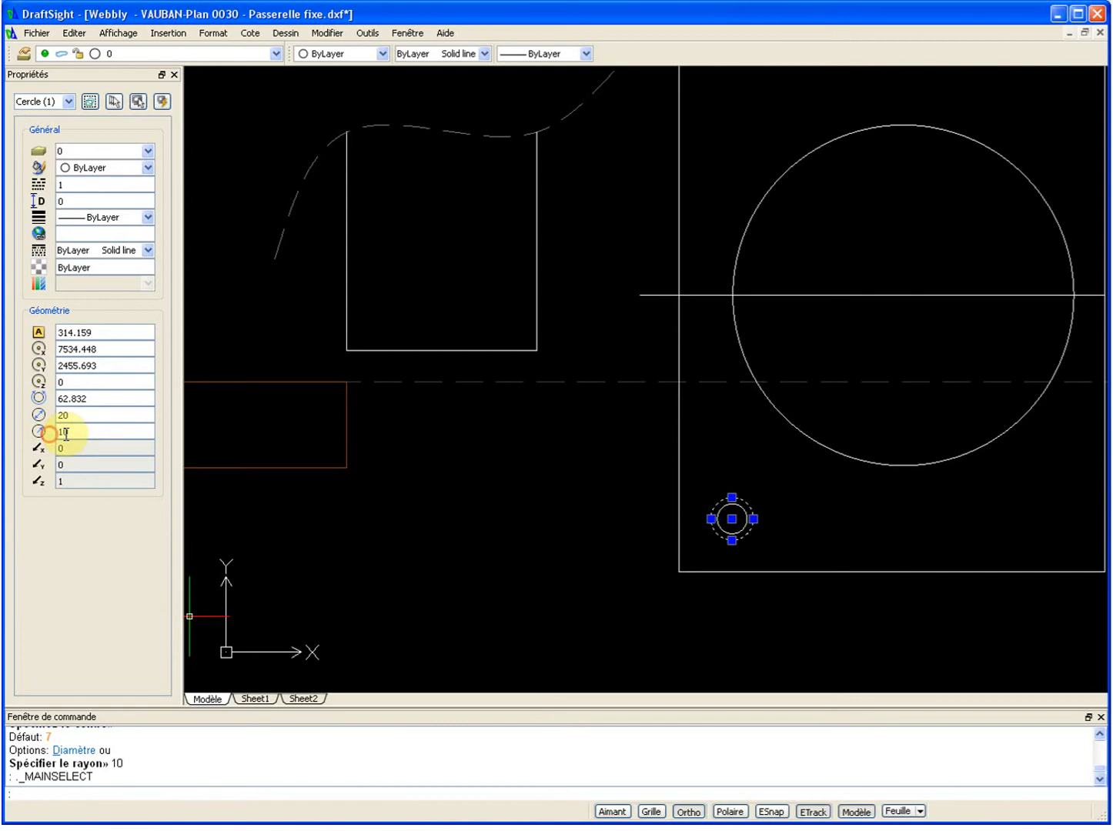
left_click_drag(74, 429, 50, 428)
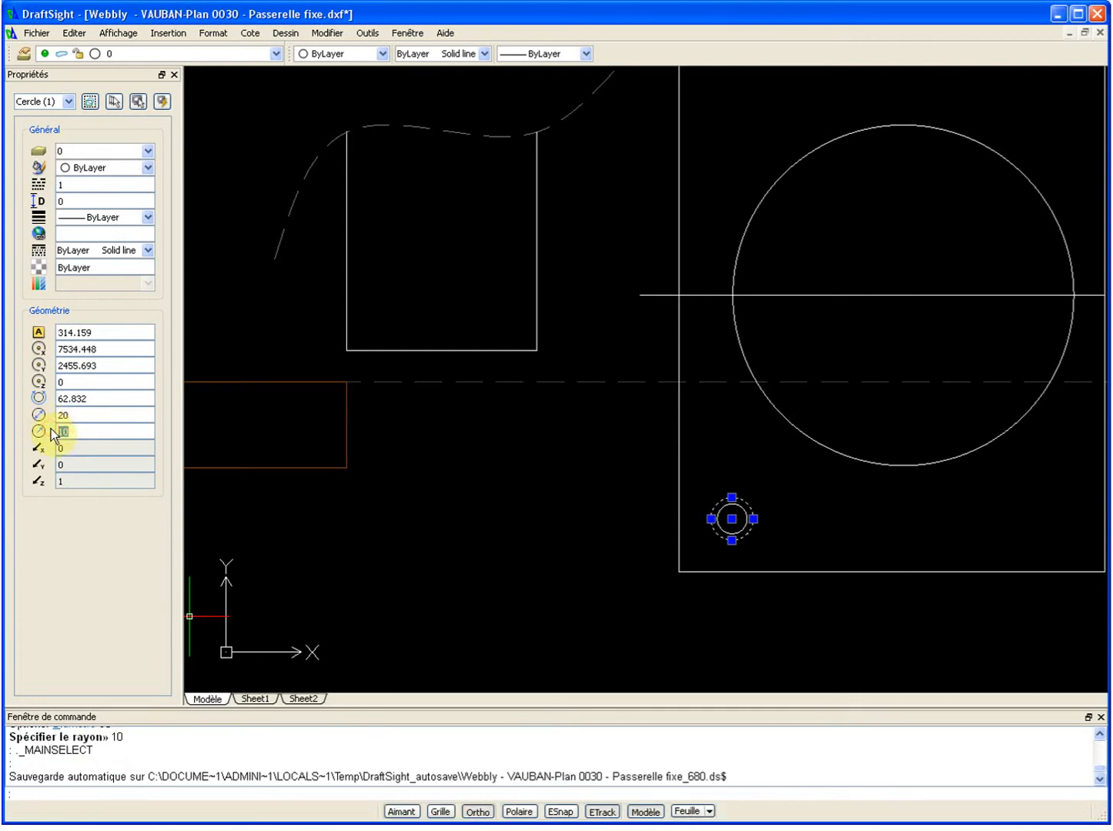
type("15")
key("Return")
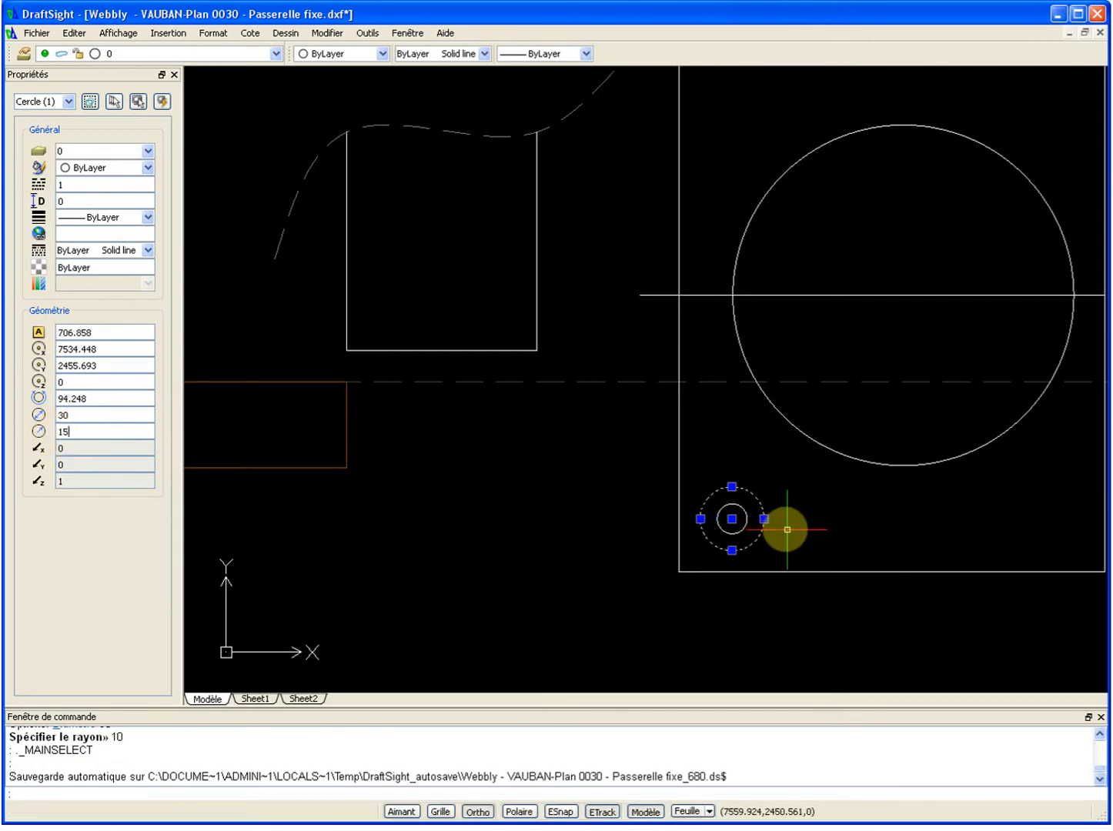
Mirror the two concentric hole circles about a vertical axis through the midpoint of the plate's bottom edge, keeping the originals
scroll(779, 527, "down", 4)
scroll(783, 530, "up", 2)
key("Escape")
type("mi")
key("Return")
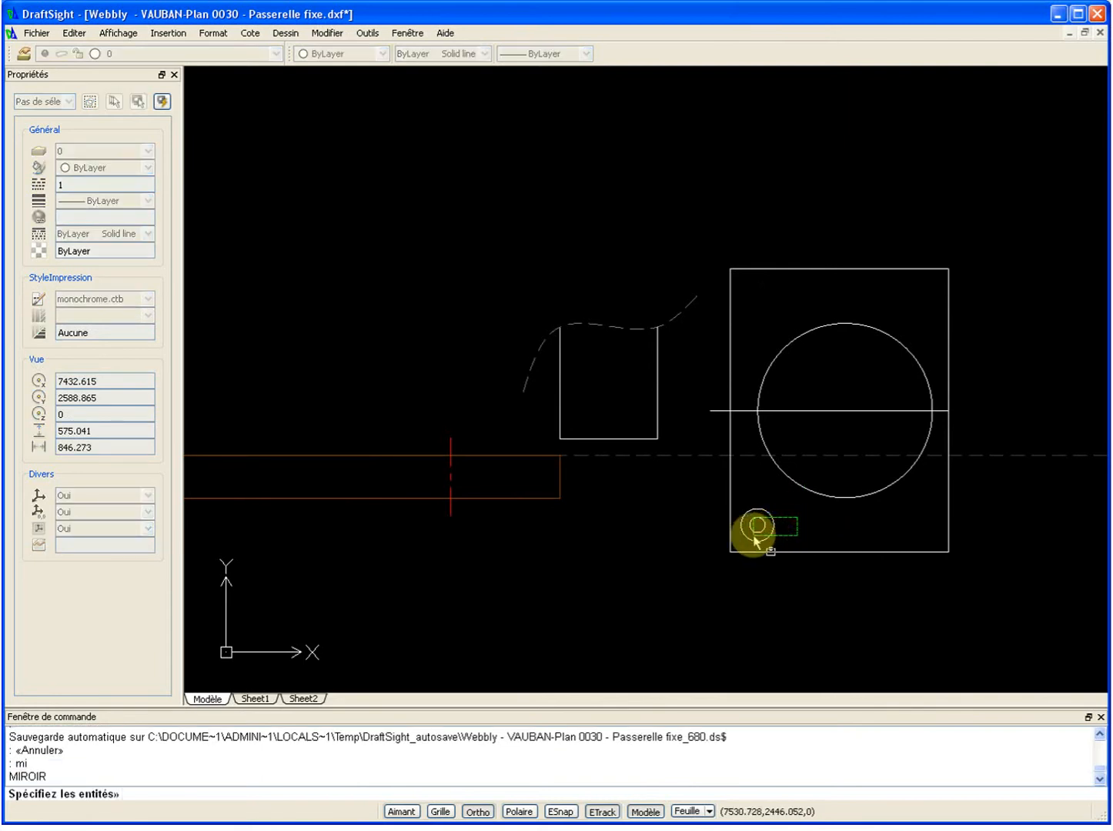
left_click(751, 530)
key("Return")
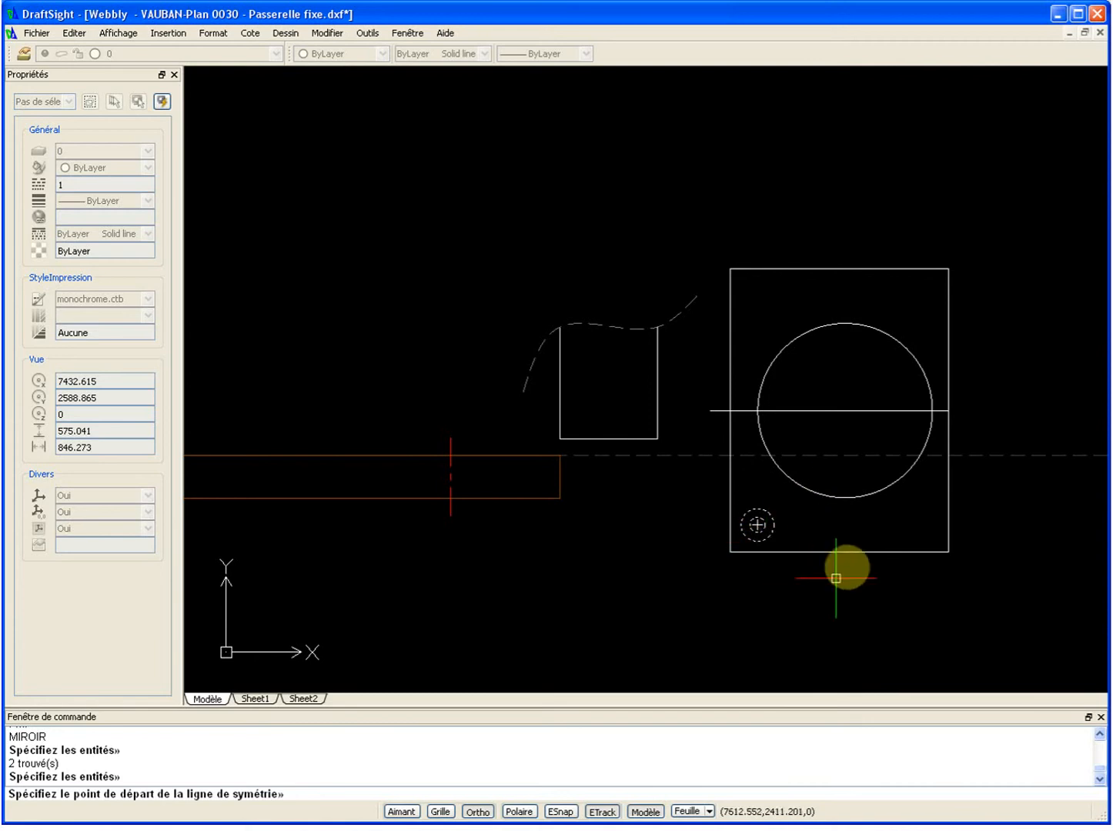
left_click(839, 552)
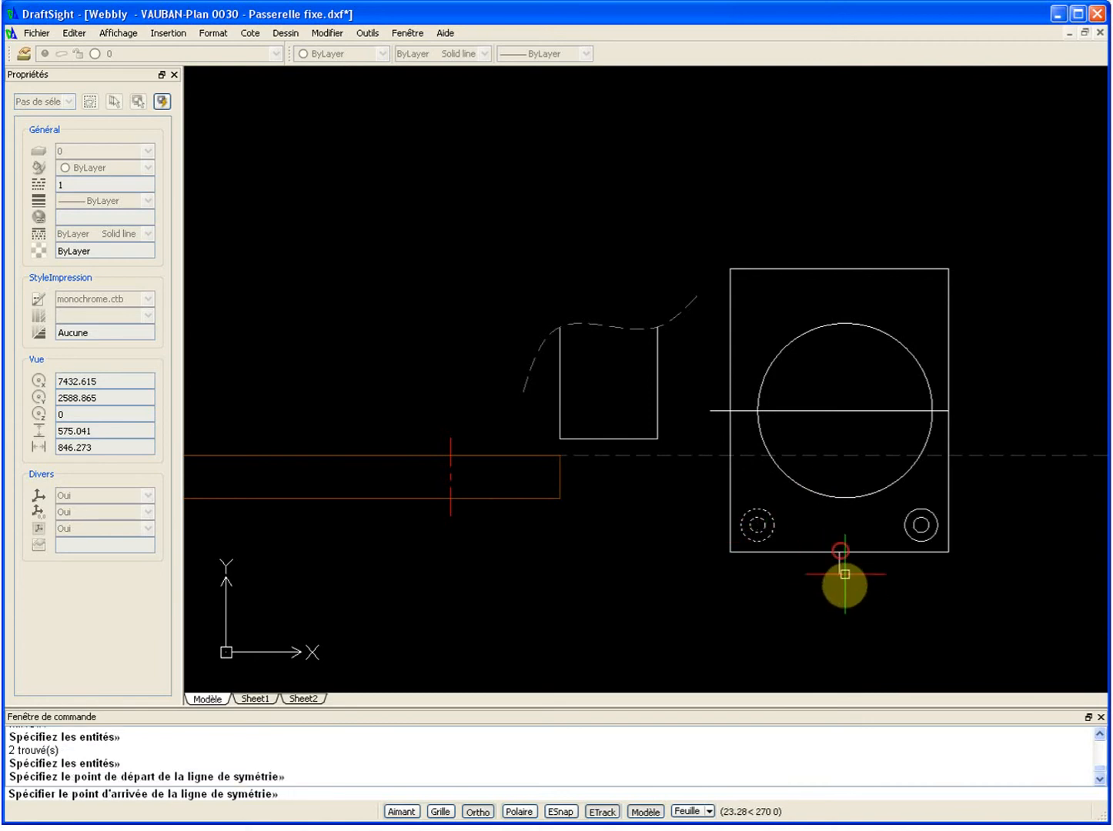
left_click(849, 627)
key("Return")
Mirror both lower pairs of hole circles about the plate's horizontal midline onto the upper corners, keeping the originals
left_click(699, 489)
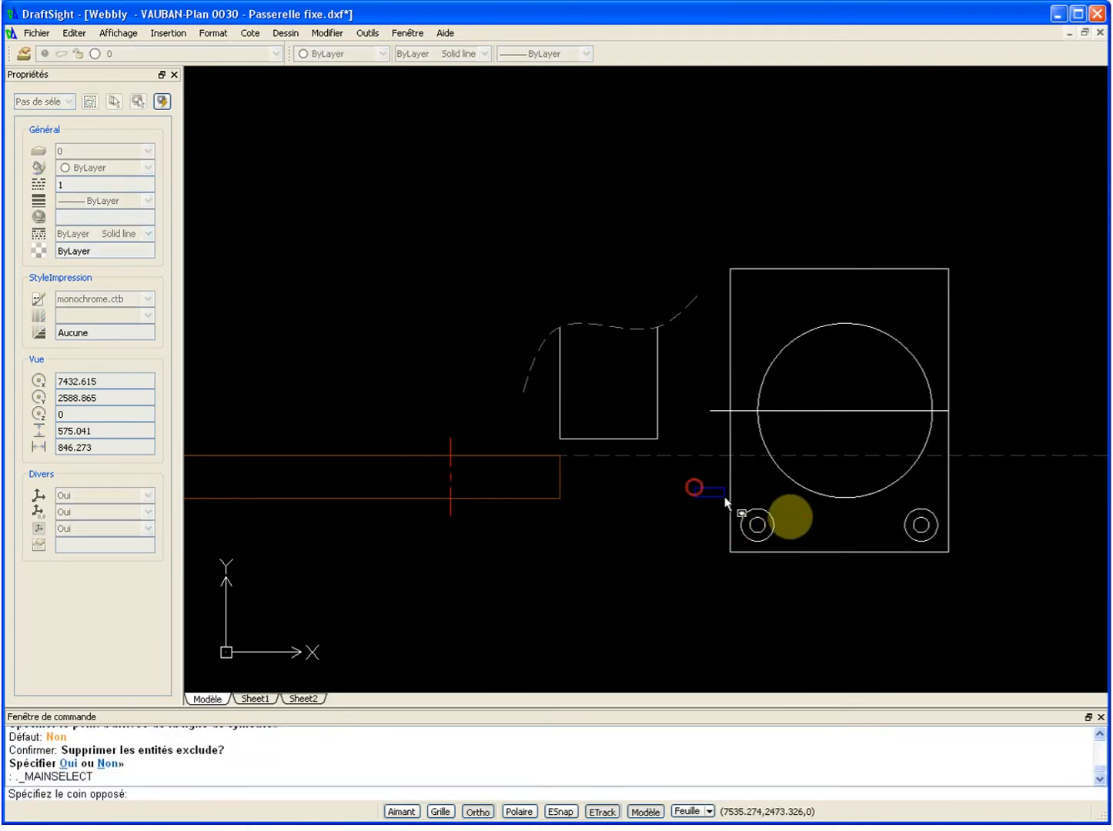
left_click(998, 549)
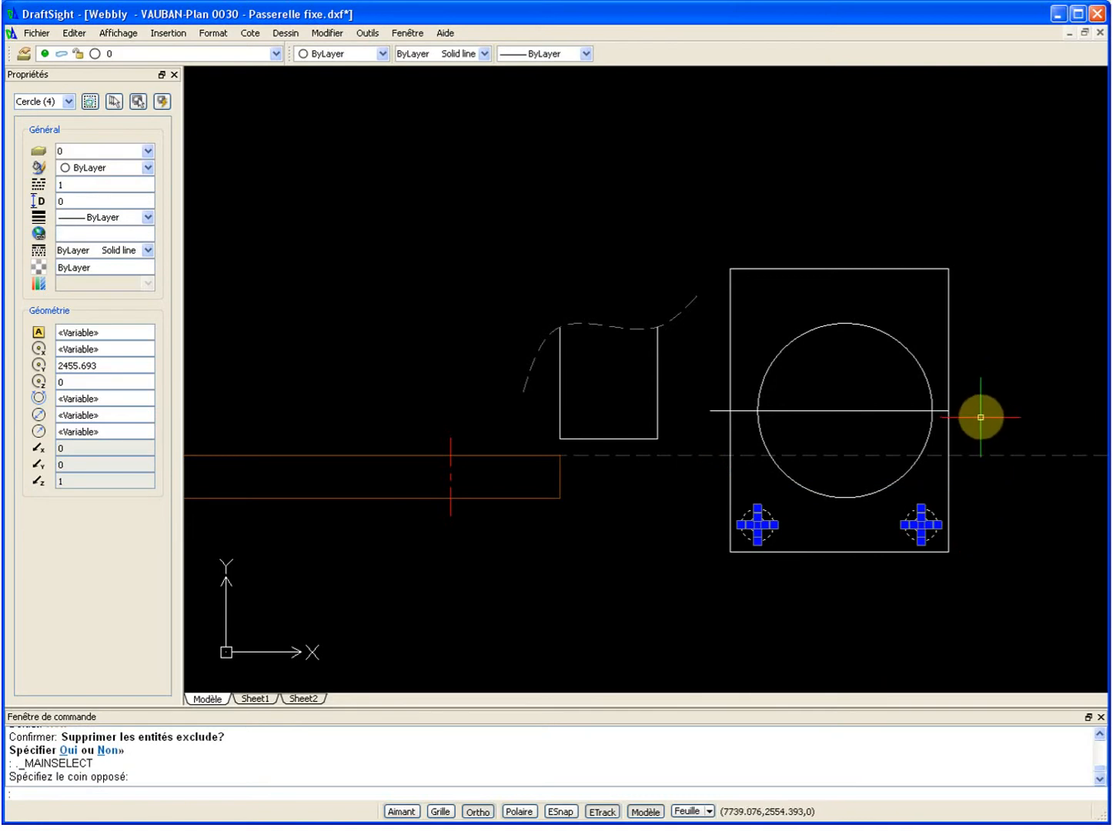
key("Return")
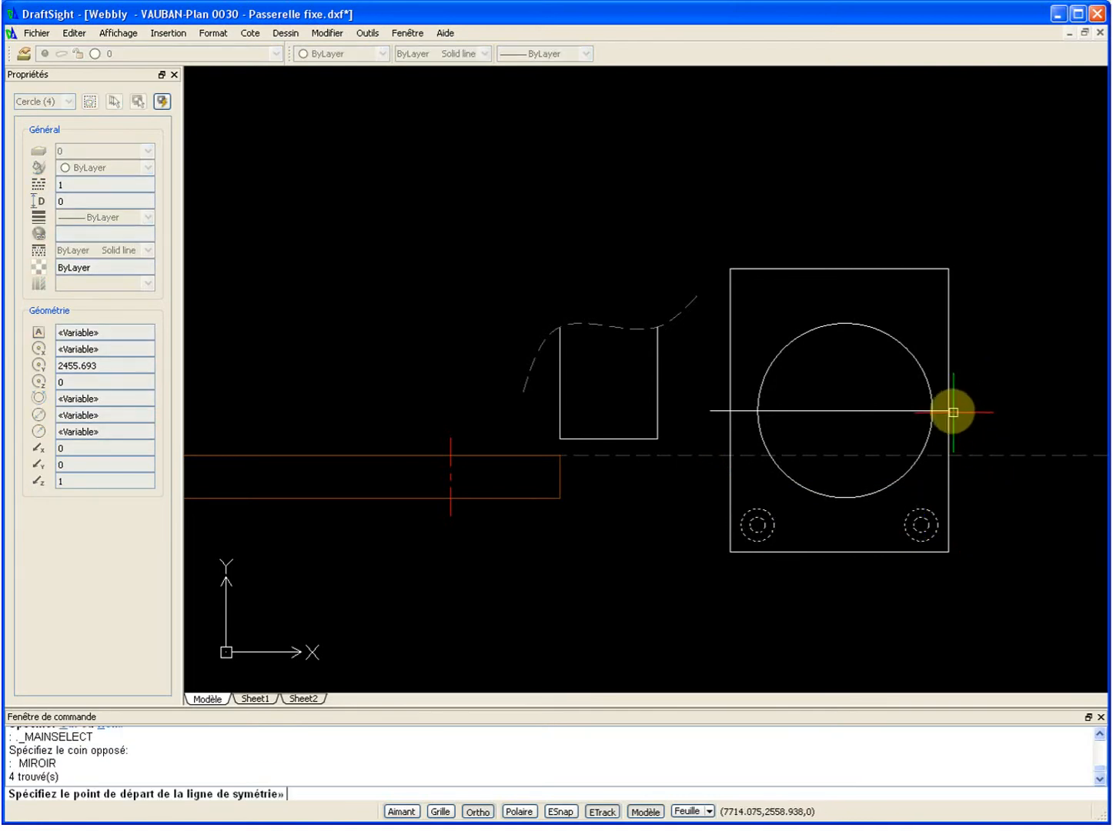
left_click(948, 410)
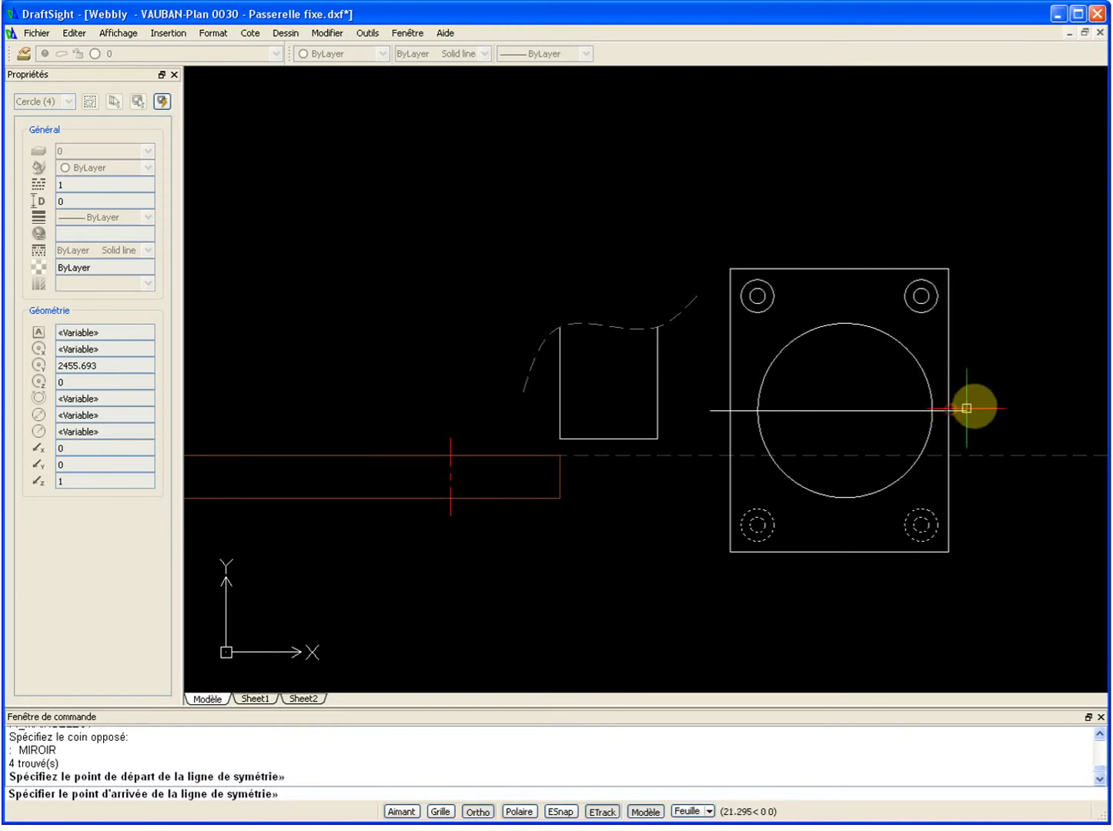
left_click(1026, 395)
key("Return")
Delete the horizontal construction line running through the center of the large circle
left_click(900, 396)
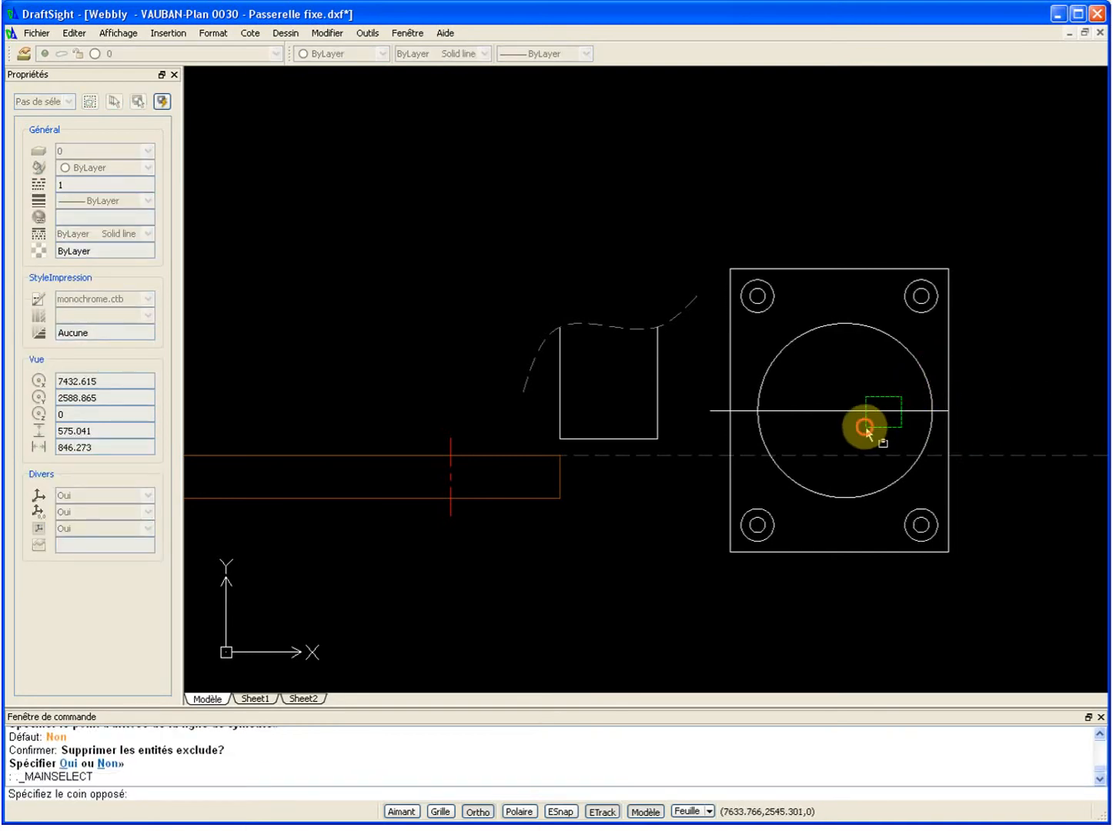
left_click(865, 427)
key("Delete")
Draw a horizontal line from the large circle's top quadrant to the plate's left edge
middle_click_drag(865, 427, 666, 405)
scroll(666, 405, "up", 2)
type("l")
key("Return")
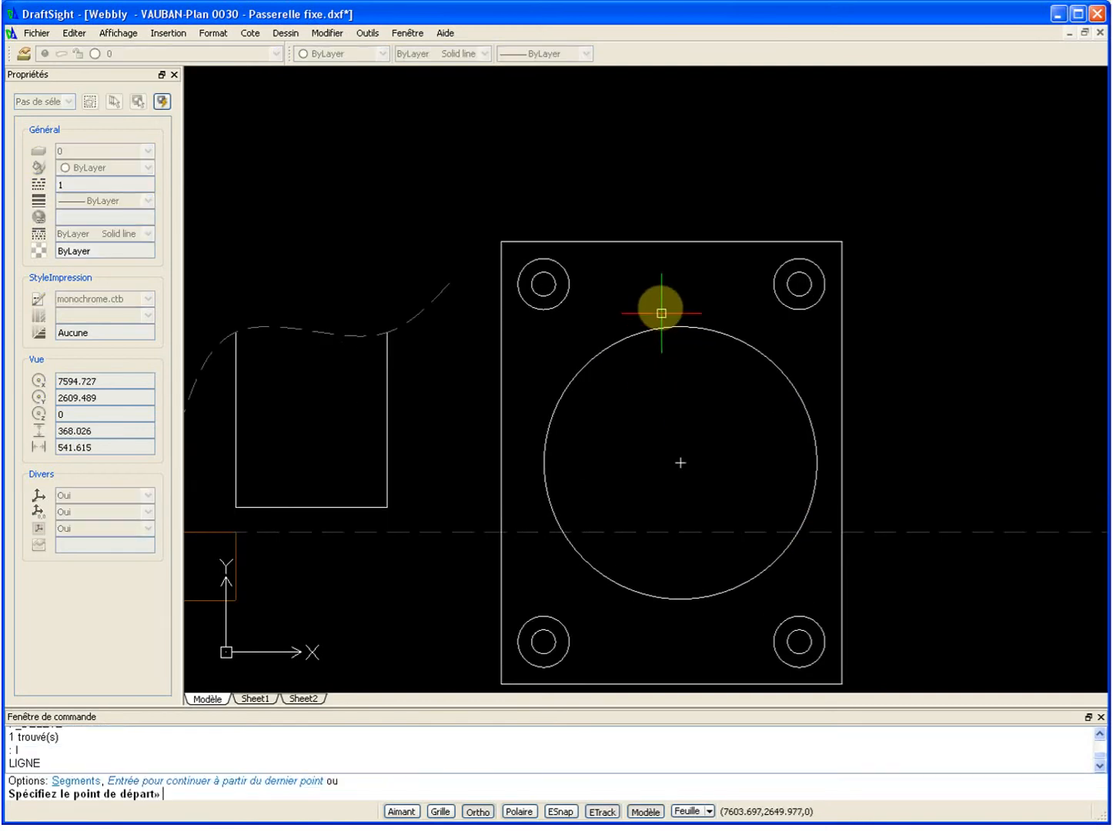
left_click(681, 327)
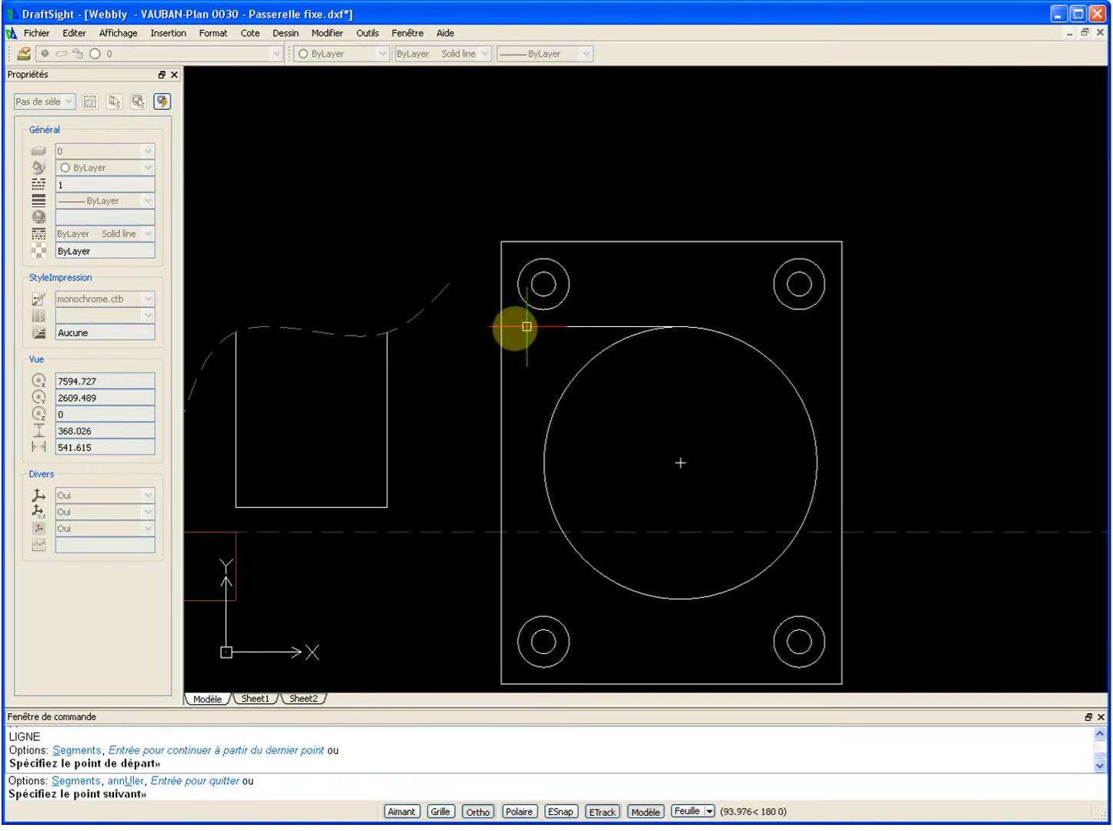
left_click(501, 328)
key("Escape")
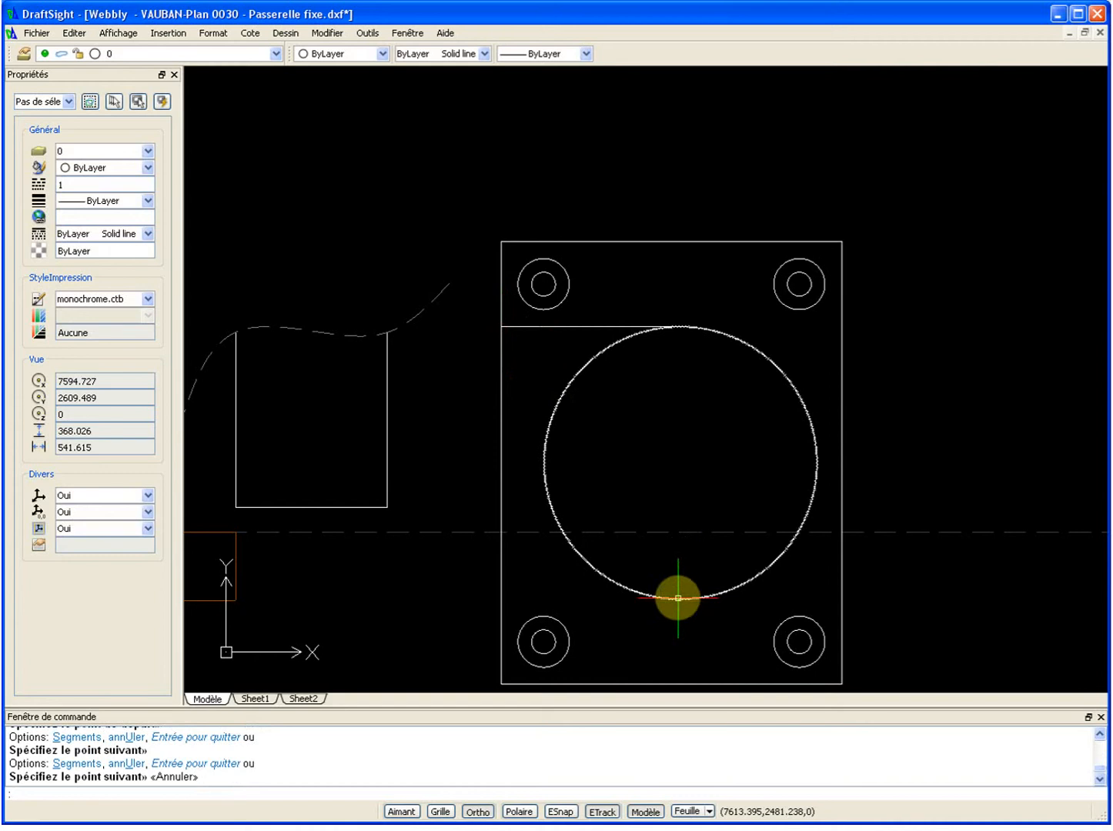
Draw a horizontal line from the large circle's bottom quadrant to the plate's left edge
key("Return")
left_click(681, 599)
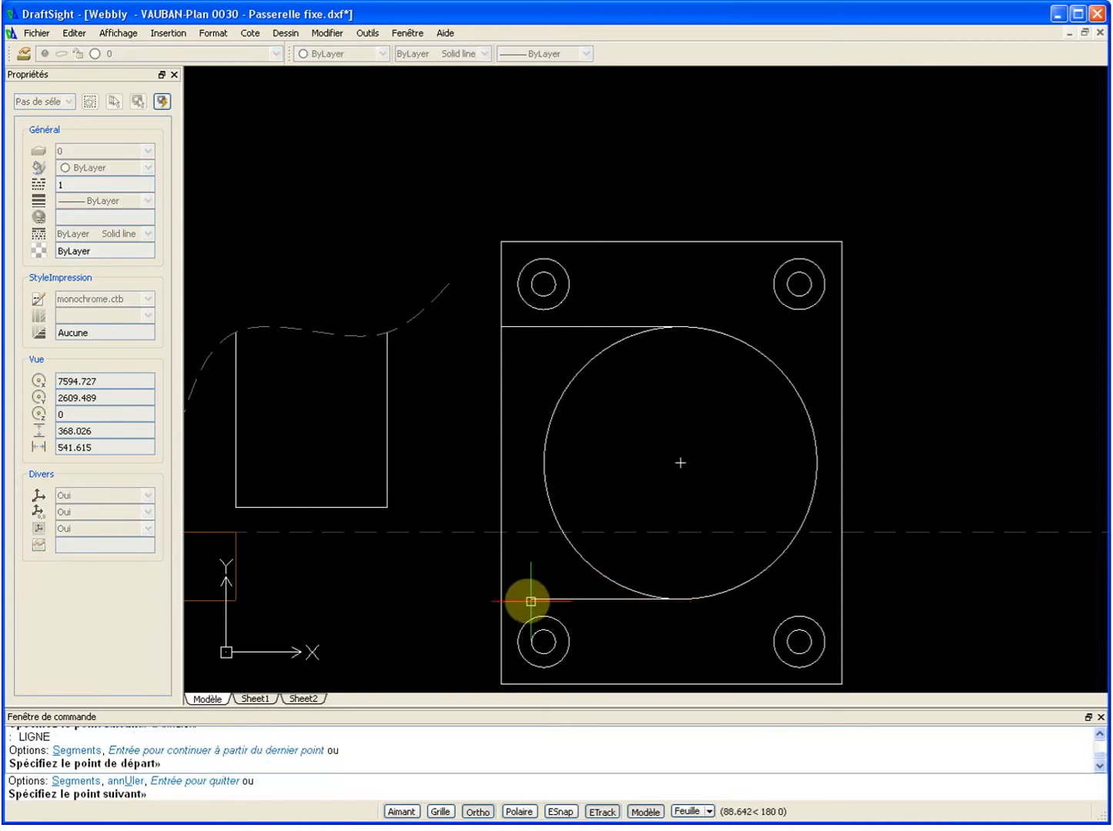
left_click(501, 599)
key("Escape")
scroll(642, 599, "down", 2)
middle_click_drag(663, 562, 629, 391)
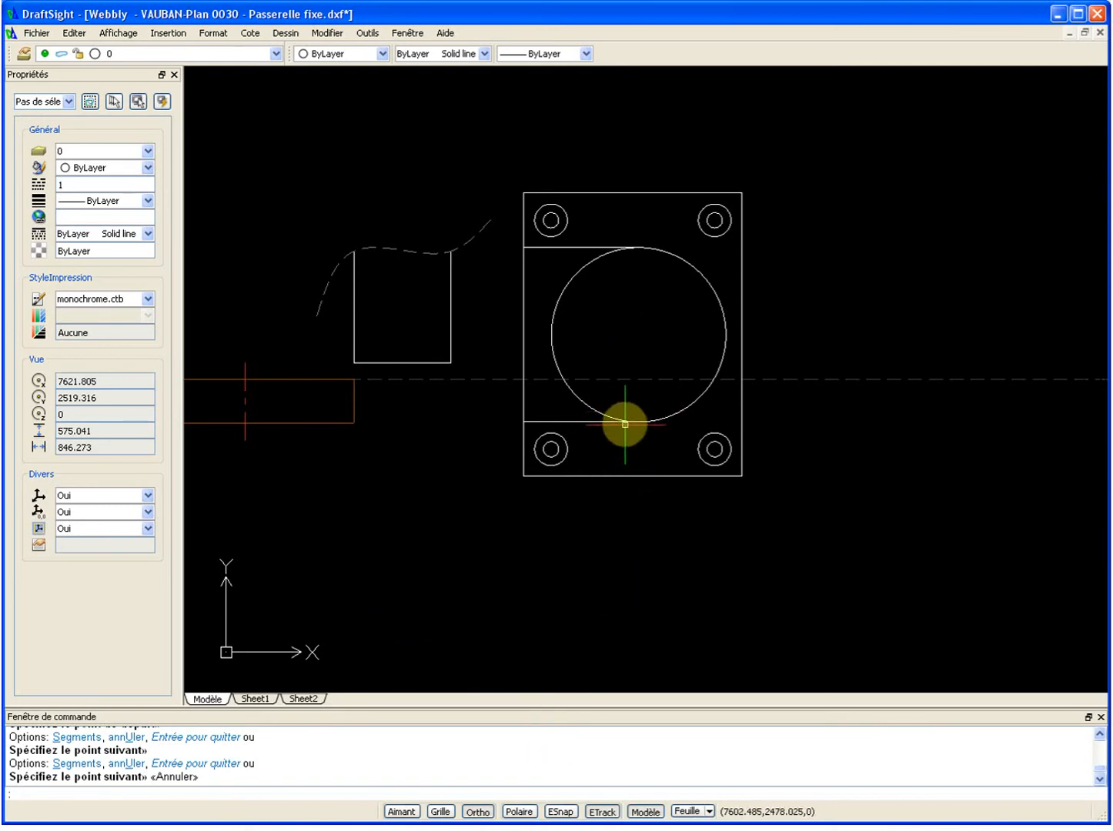
Examine which entity snap types are enabled in the ESnap settings, and leave the settings without changing them
left_click(561, 813)
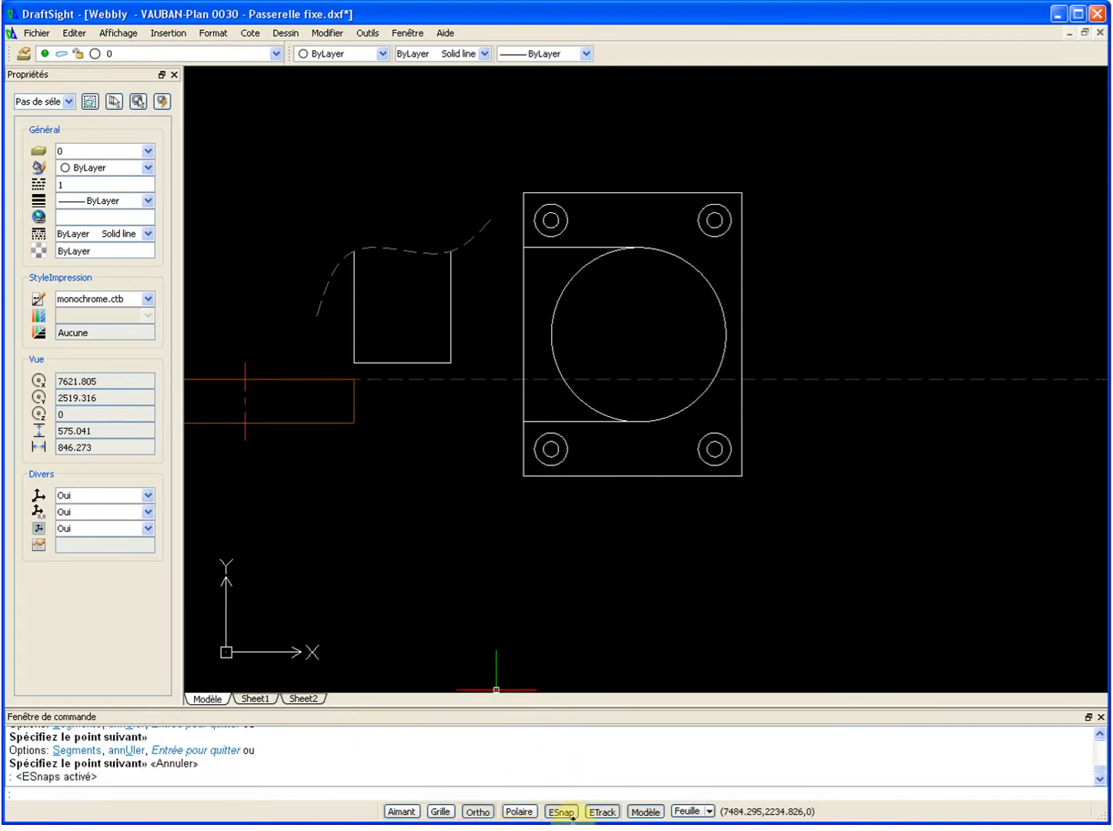
left_click(562, 813)
right_click(564, 812)
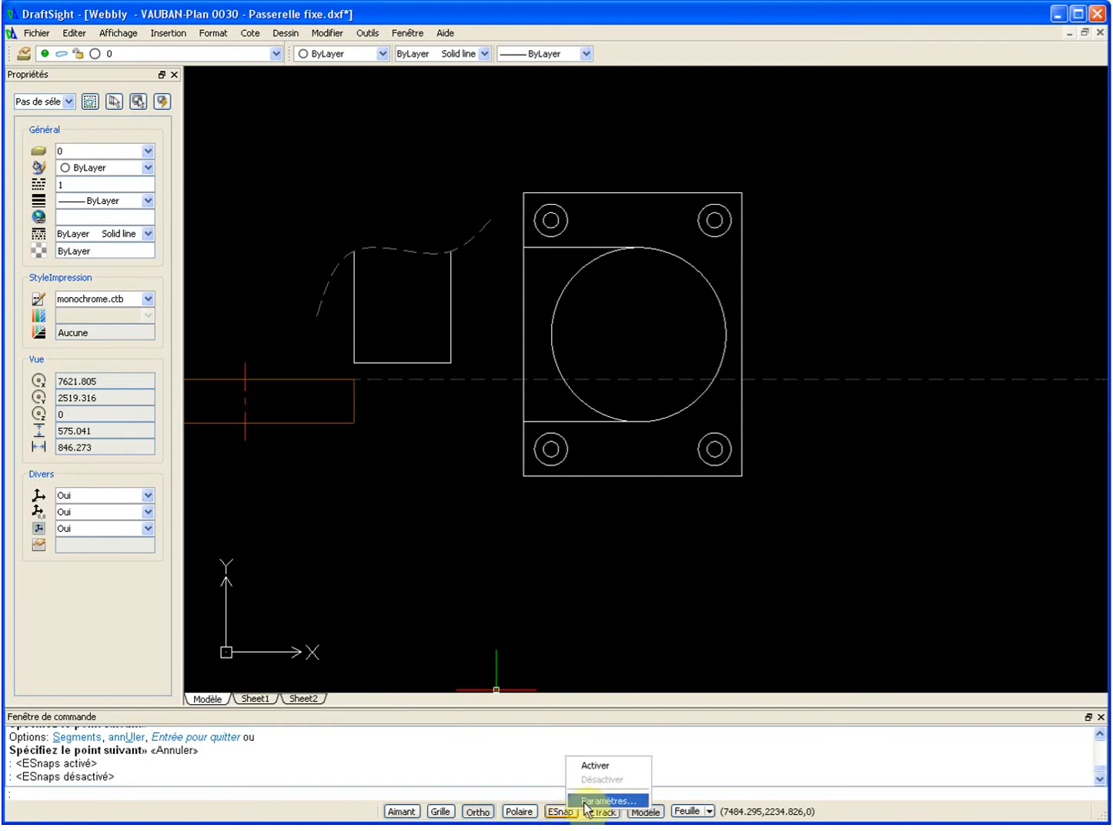
left_click(600, 797)
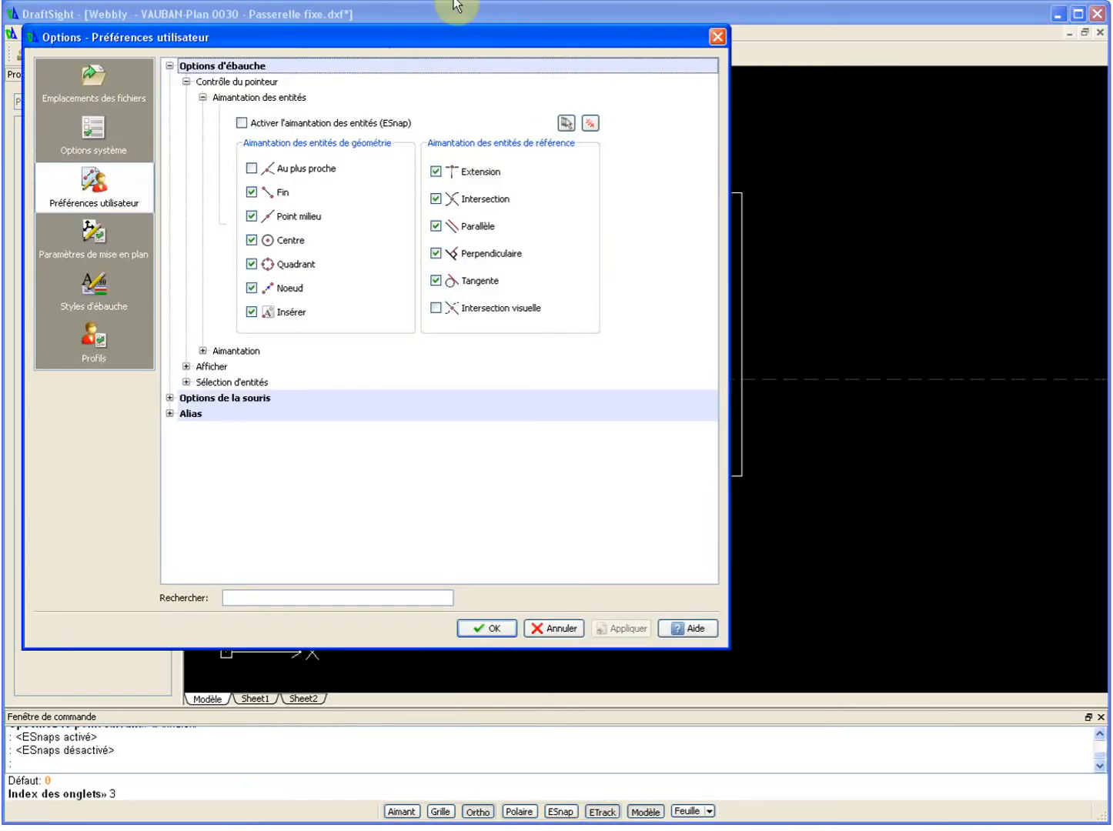
left_click_drag(480, 38, 749, 114)
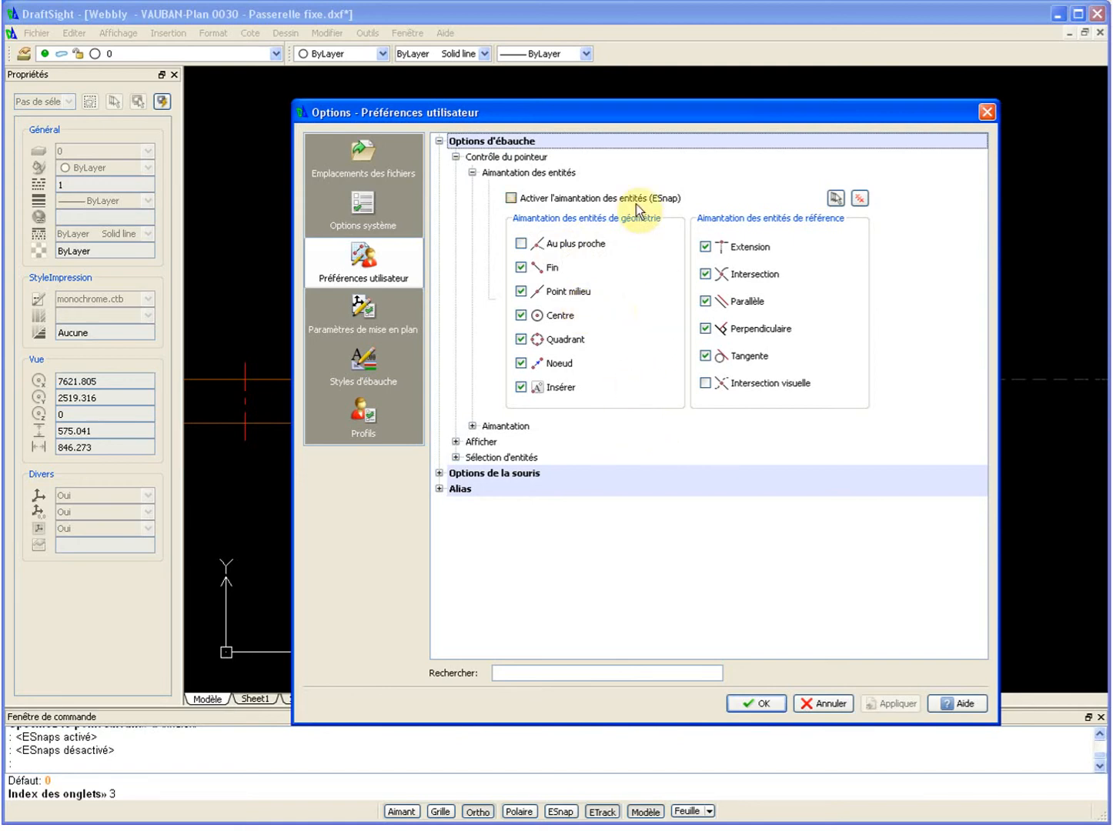
left_click(655, 113)
left_click_drag(656, 114, 555, 86)
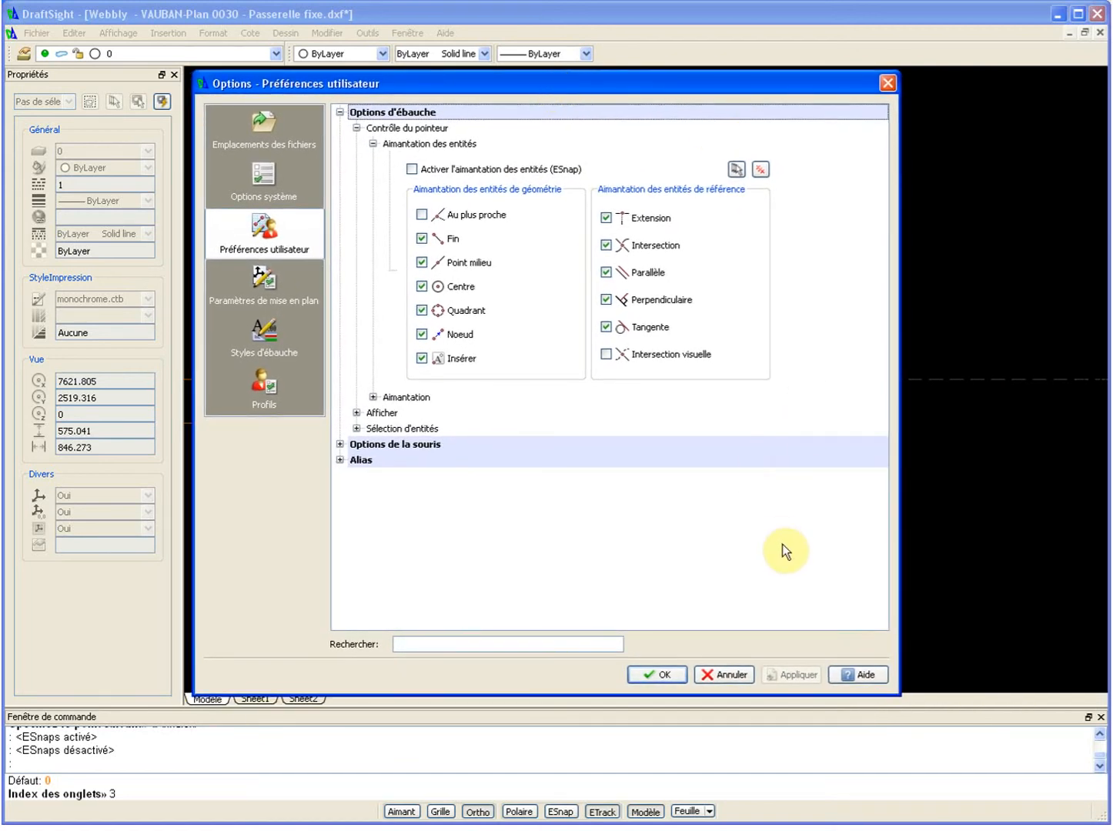
left_click(732, 676)
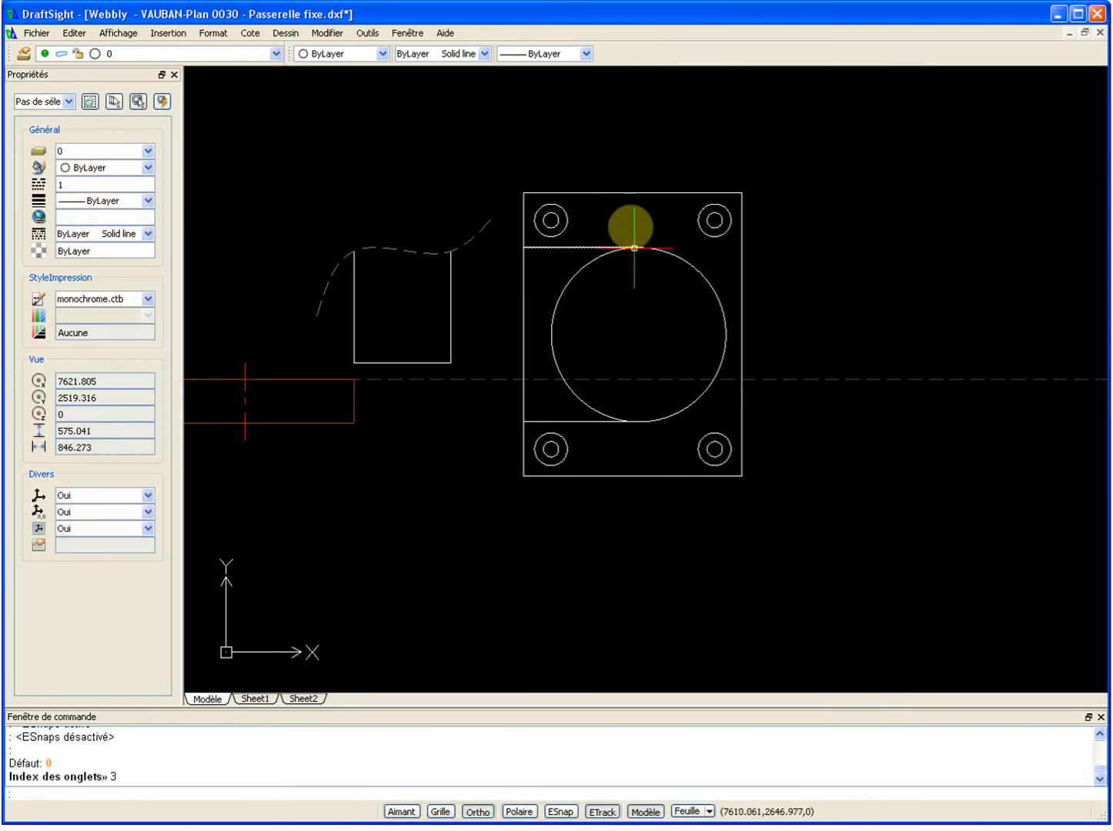
Stretch the left end of the upper tangent line slightly beyond the plate's left edge
scroll(634, 244, "up", 3)
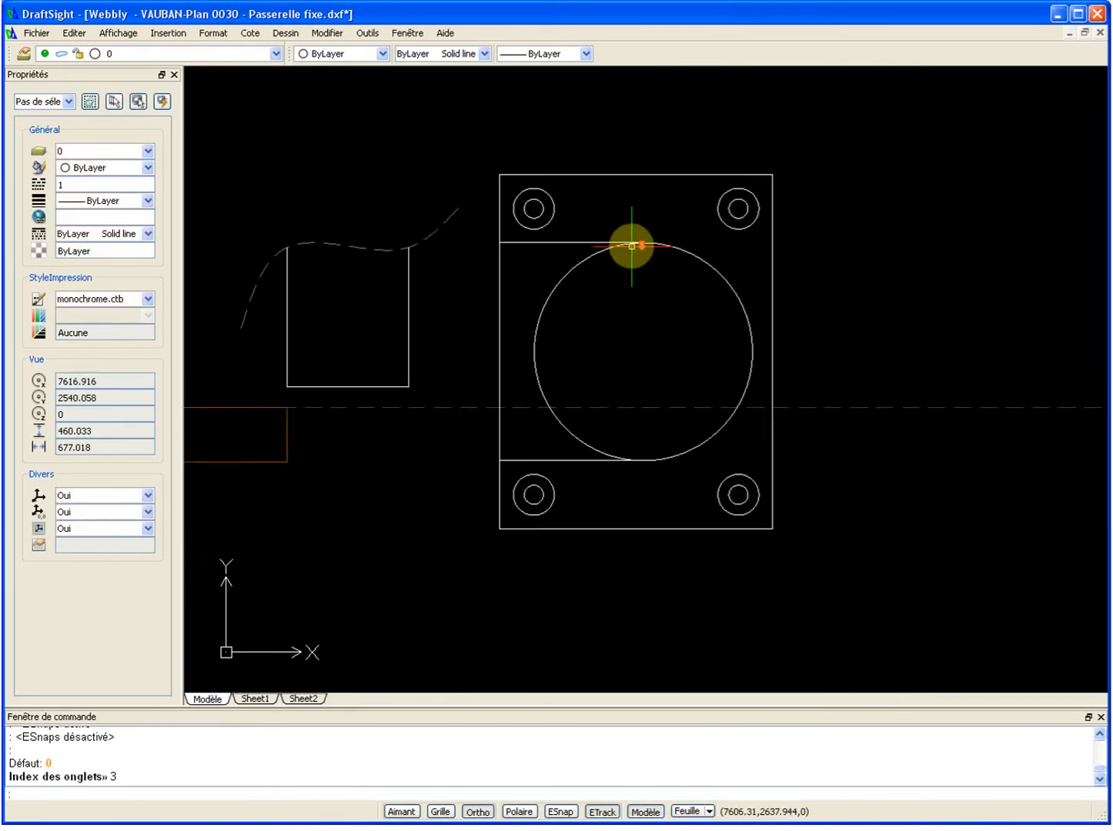
scroll(549, 230, "up", 3)
mouse_move(445, 278)
middle_mouse_down()
mouse_move(627, 402)
mouse_move(572, 451)
middle_mouse_up()
scroll(630, 373, "up", 3)
scroll(583, 467, "down", 2)
left_click(572, 482)
scroll(551, 482, "up", 3)
left_click(545, 473)
key("Escape")
scroll(579, 514, "down", 3)
middle_click_drag(611, 545, 595, 397)
scroll(561, 308, "down", 1)
scroll(545, 253, "up", 5)
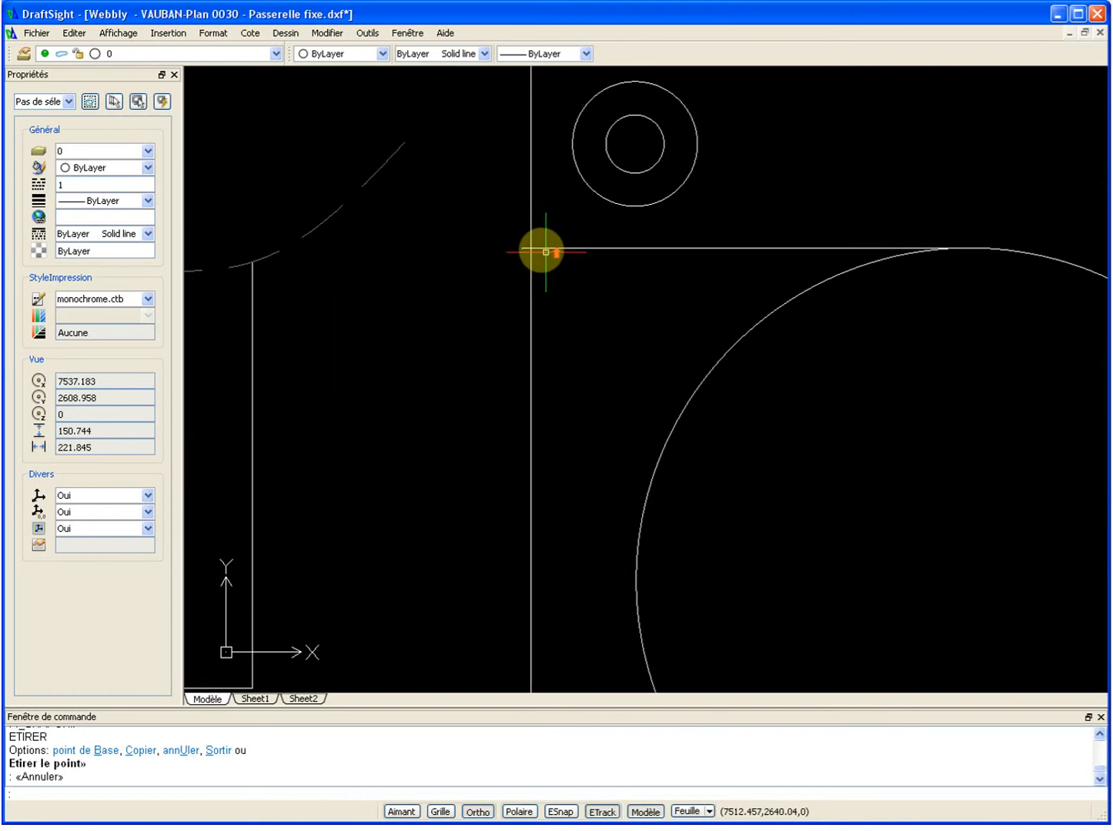
Stretch the upper tangent line's left end back onto the plate's left edge using the one-time perpendicular snap "per"
scroll(527, 251, "up", 4)
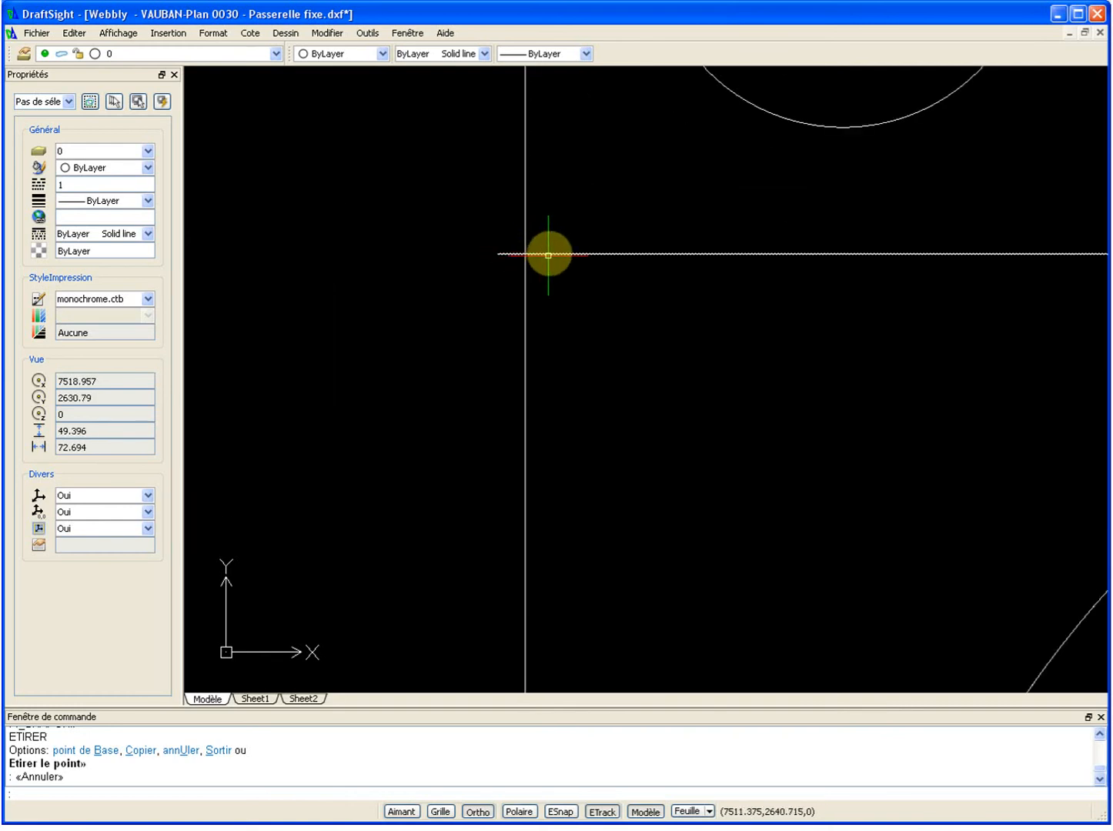
left_click(565, 253)
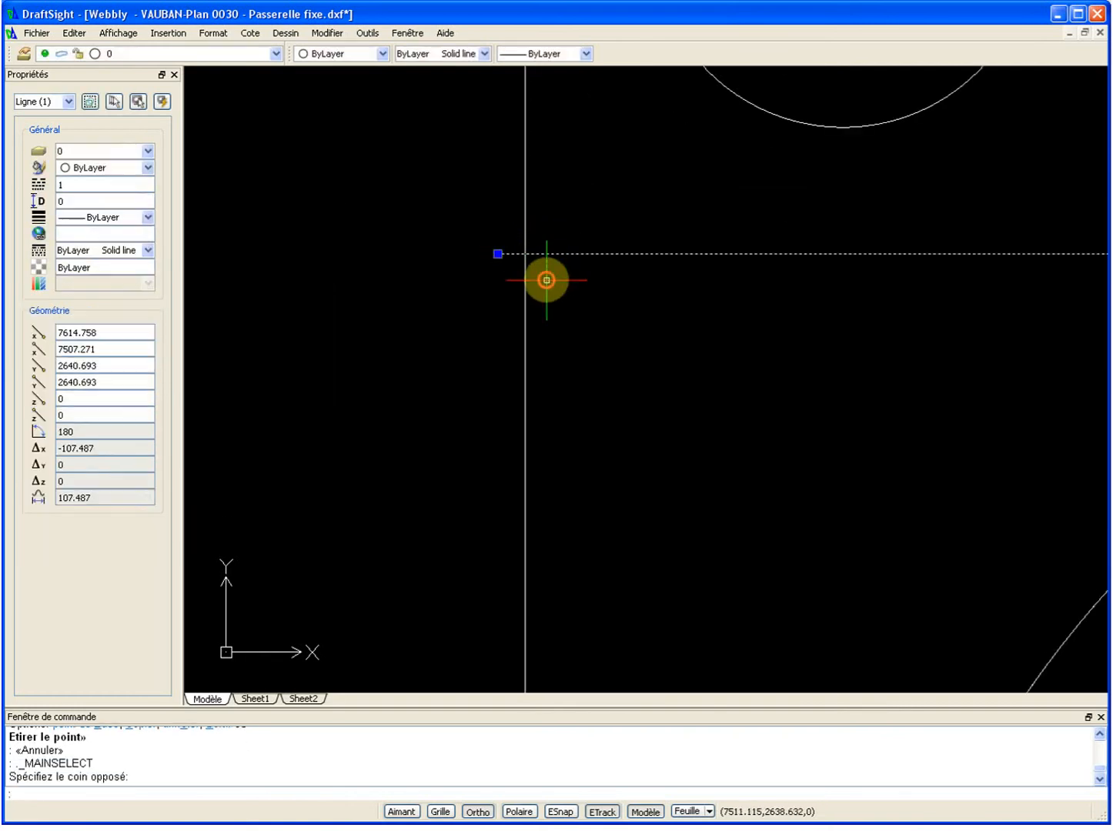
left_click(497, 253)
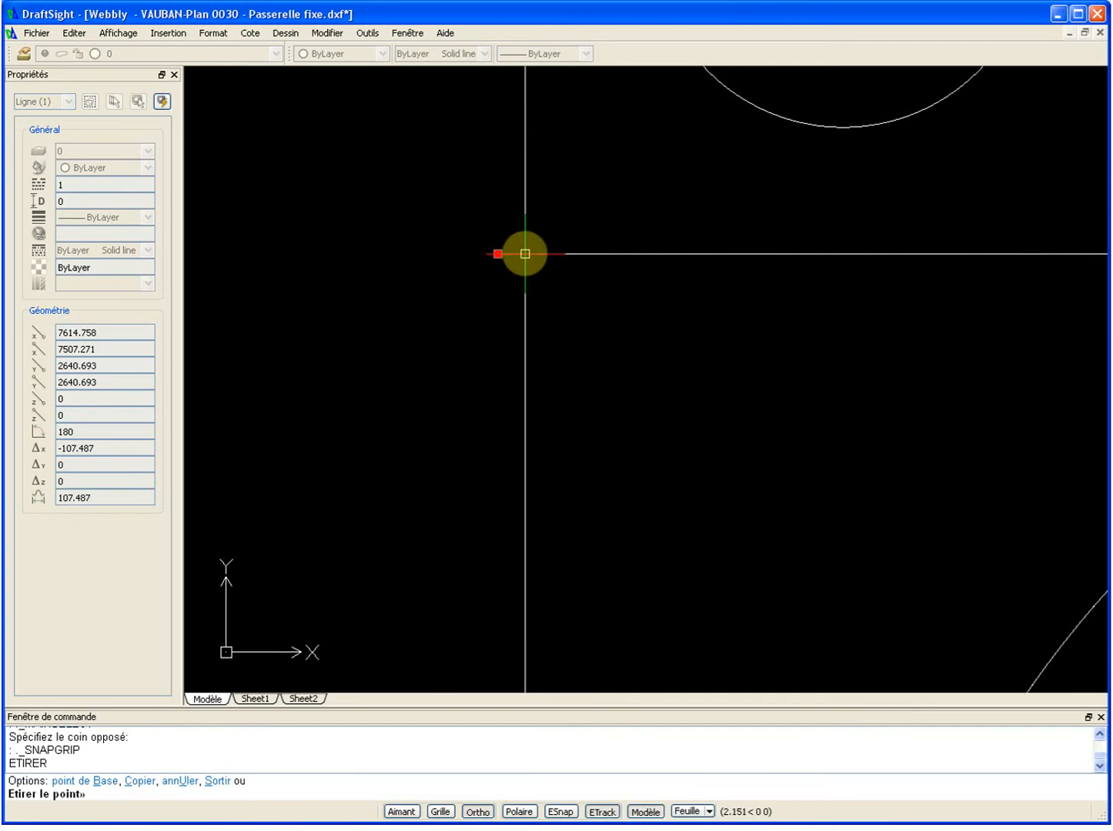
type("p")
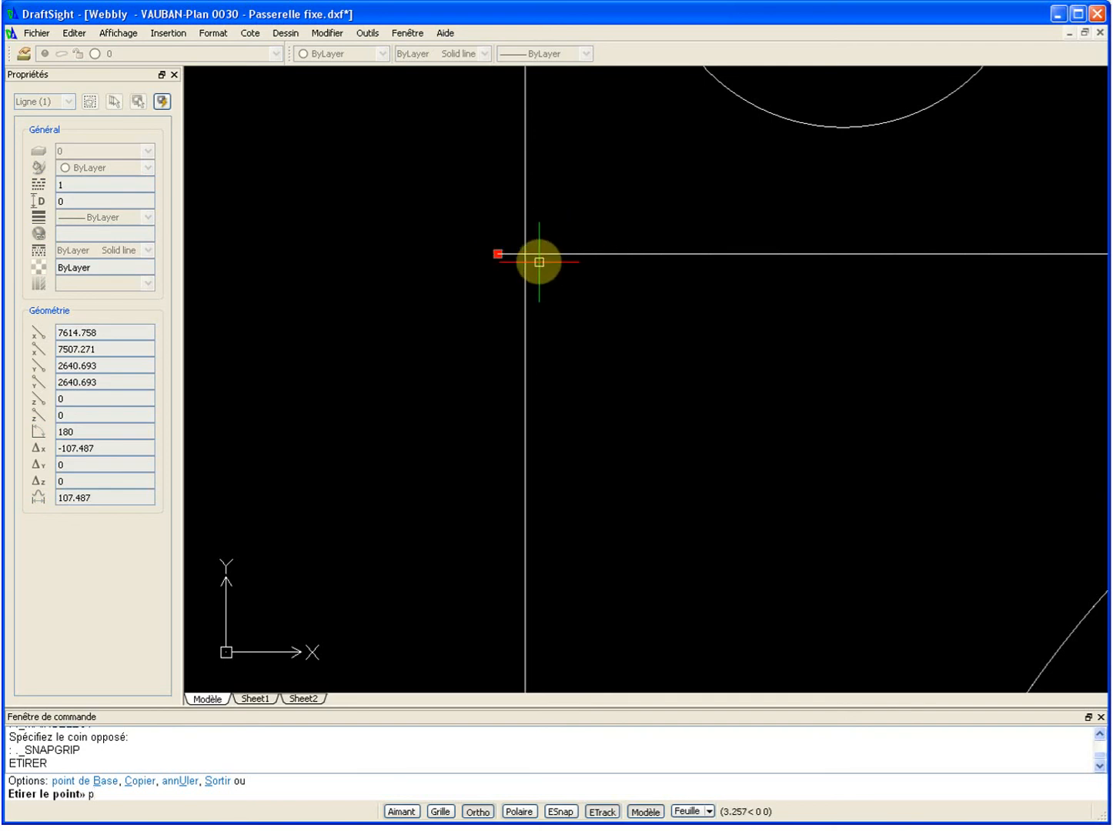
type("er")
key("Return")
key("Escape")
scroll(592, 305, "down", 5)
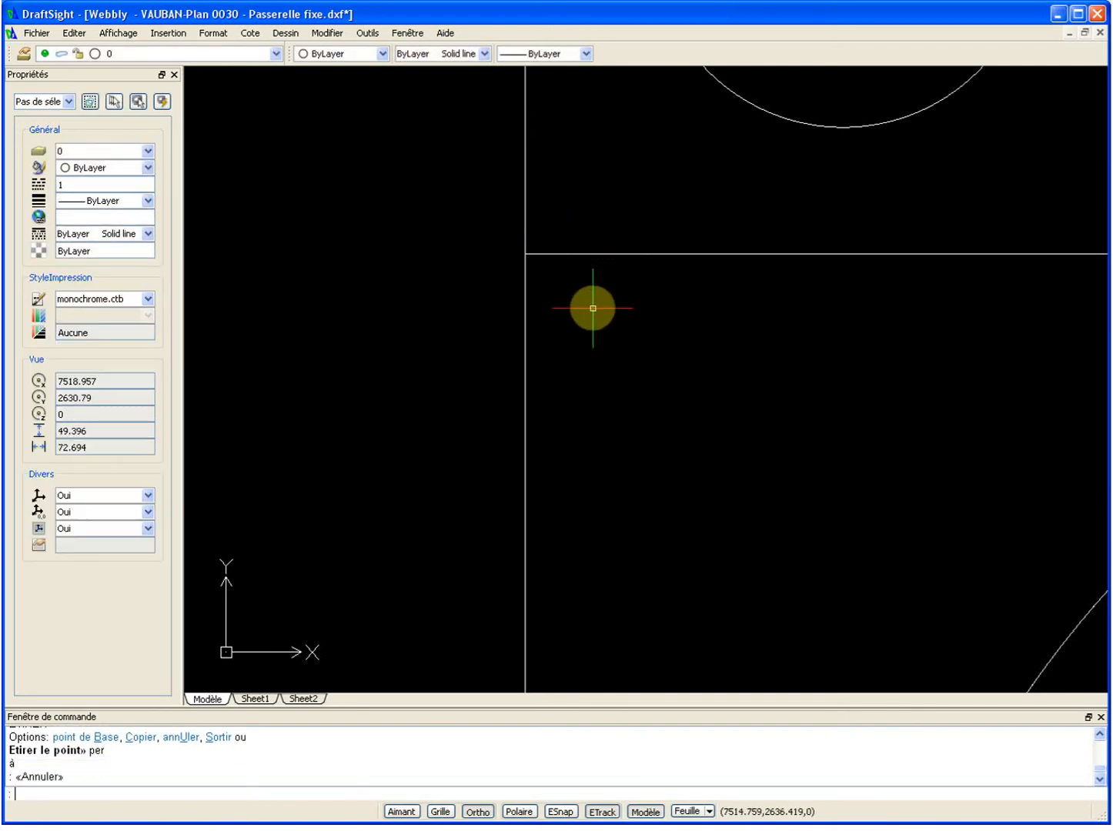
scroll(611, 314, "down", 3)
scroll(691, 318, "down", 1)
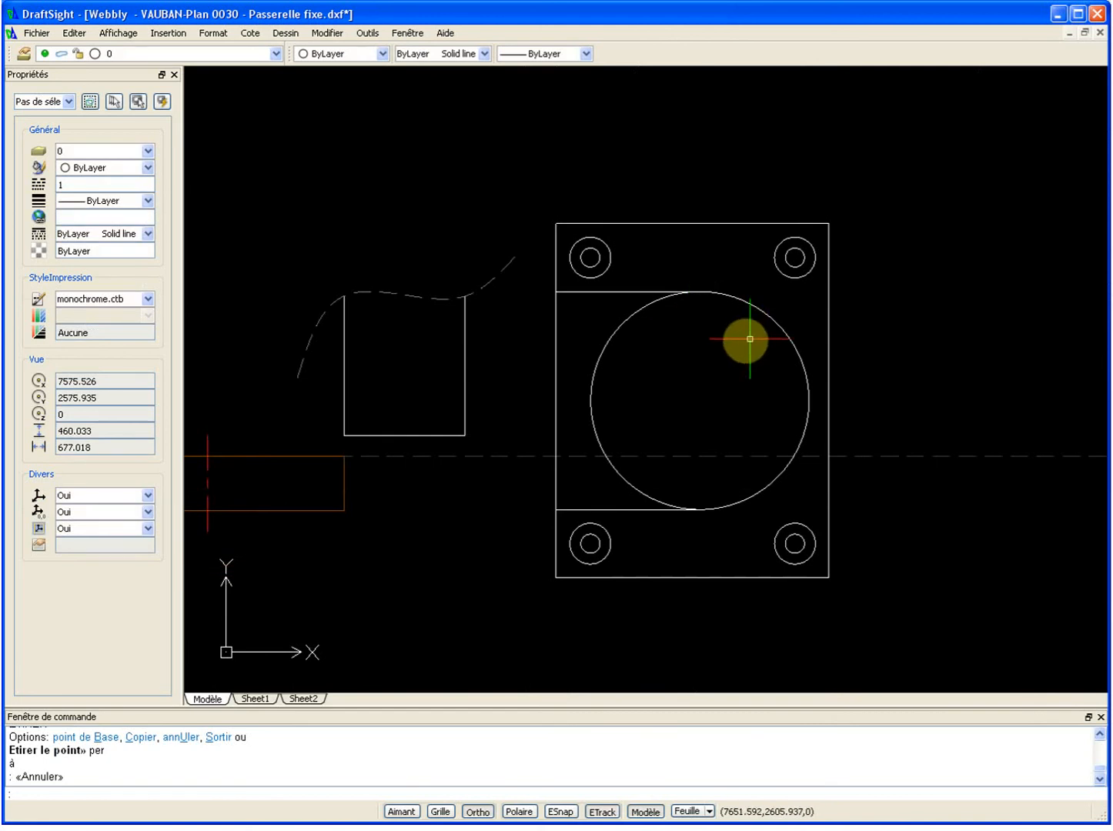
middle_click_drag(740, 292, 658, 253)
scroll(646, 257, "down", 1)
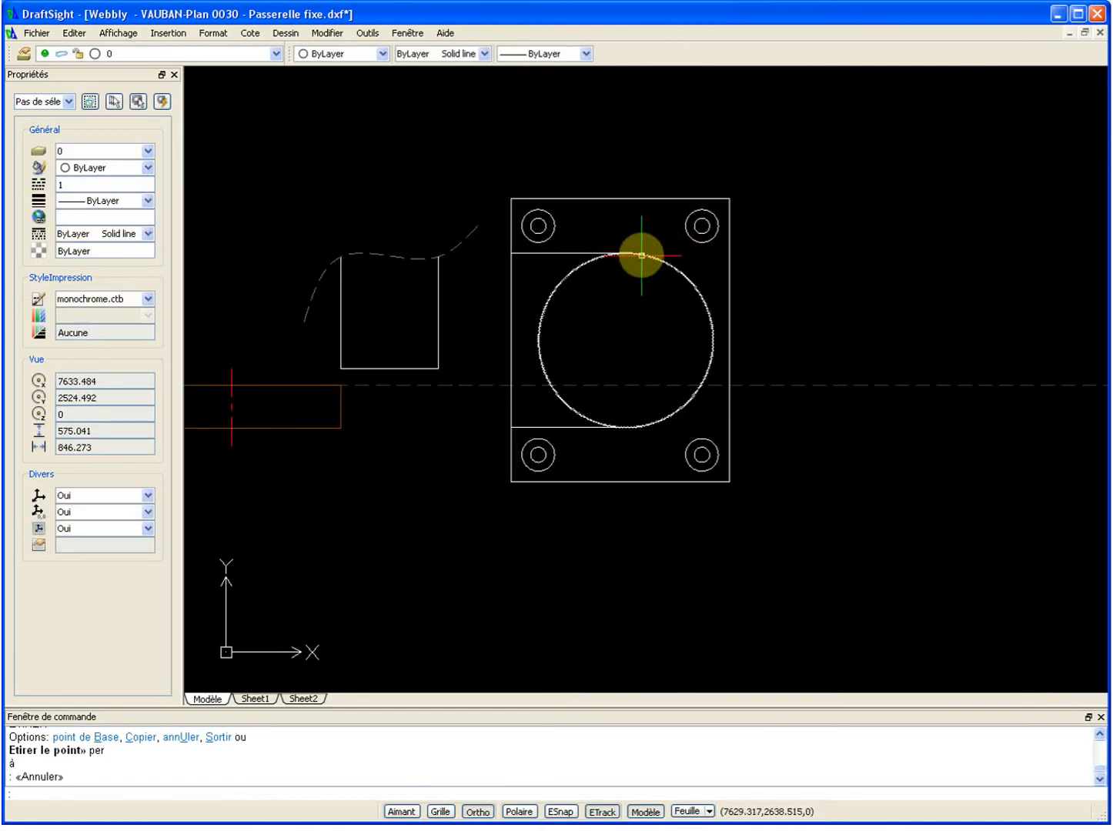
scroll(641, 254, "up", 3)
scroll(641, 256, "down", 1)
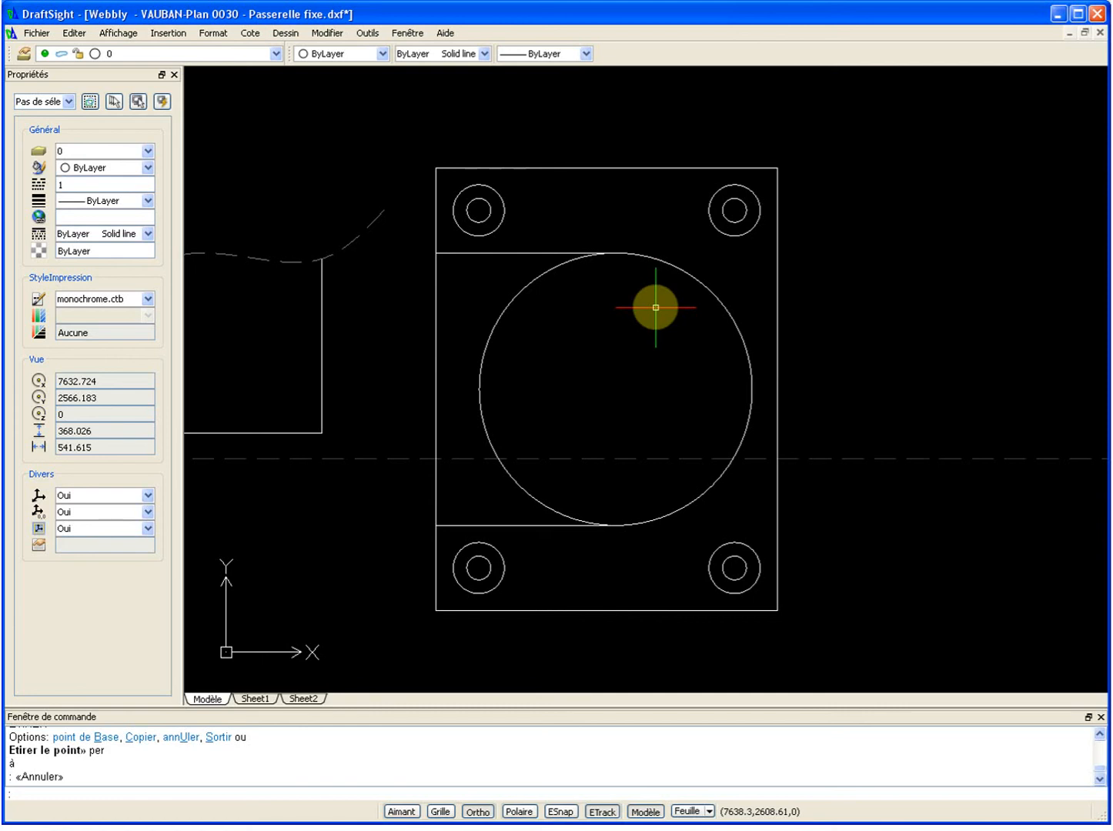
scroll(728, 347, "down", 3)
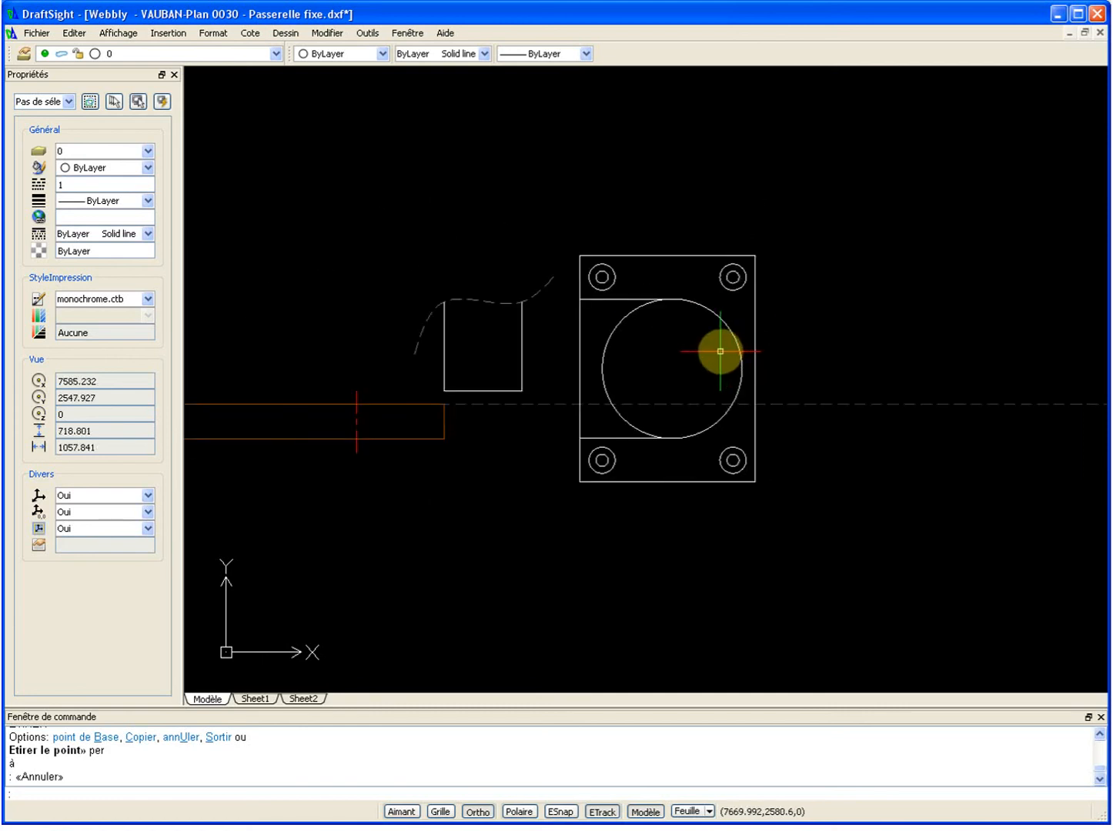
scroll(701, 305, "up", 1)
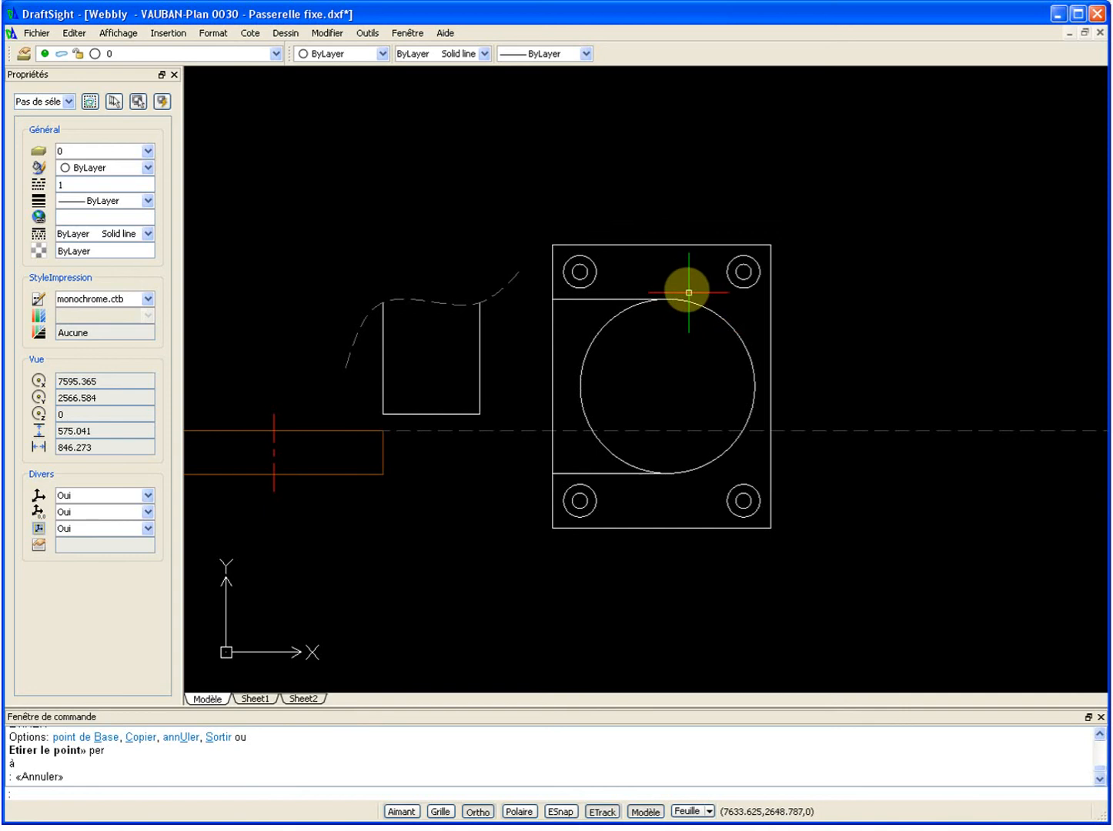